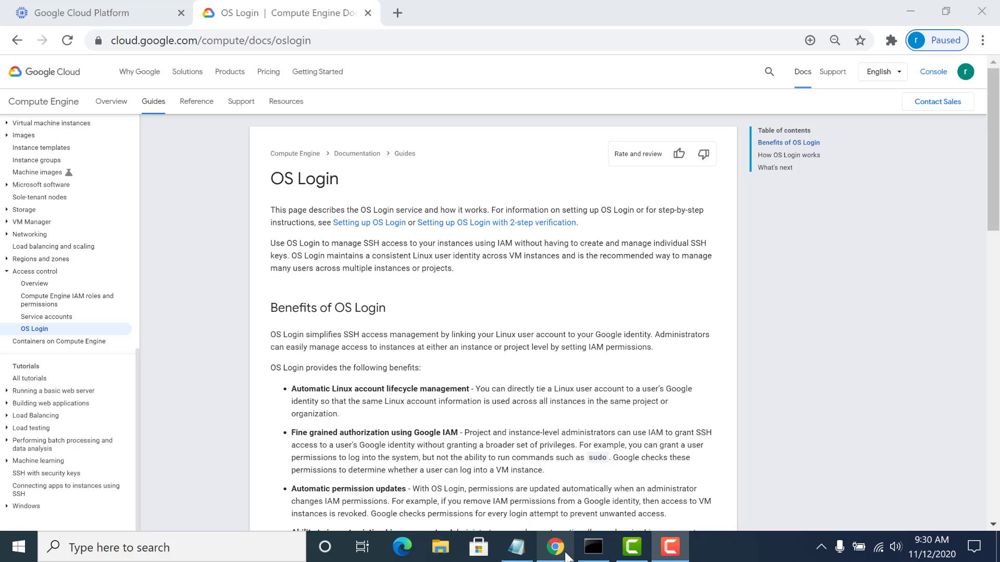
# - Review the OS Login notes in Notepad, highlighting the enable-oslogin=TRUE flag and the Organization, Project and Instance levels
pyautogui.click(525, 555)
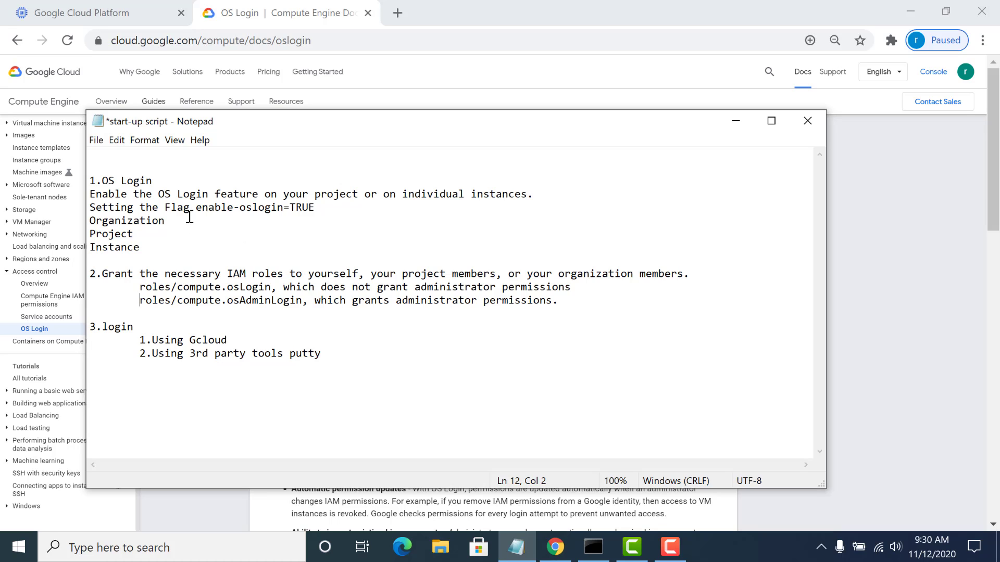
pyautogui.moveTo(196, 208); pyautogui.dragTo(309, 208)
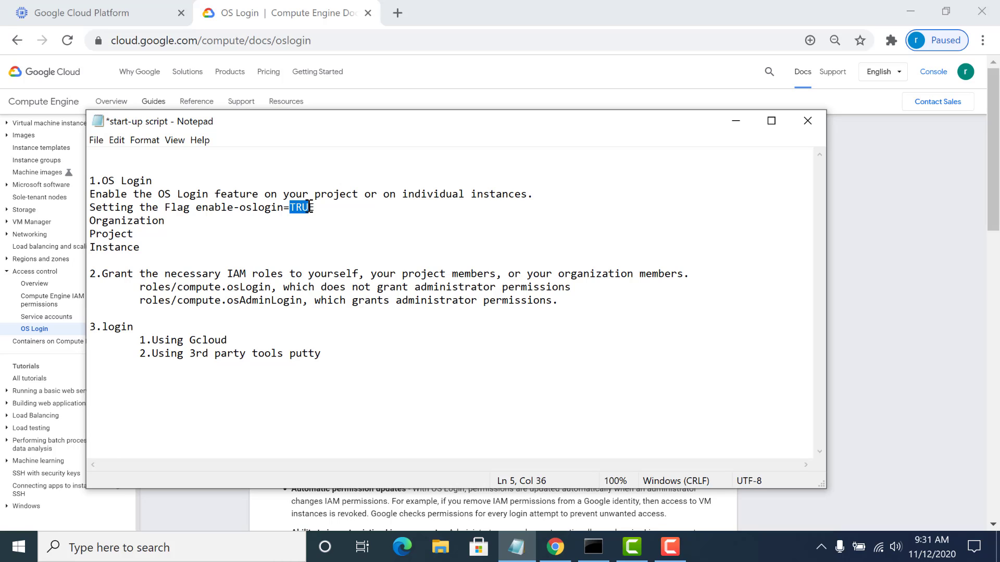
pyautogui.moveTo(172, 221); pyautogui.dragTo(90, 246)
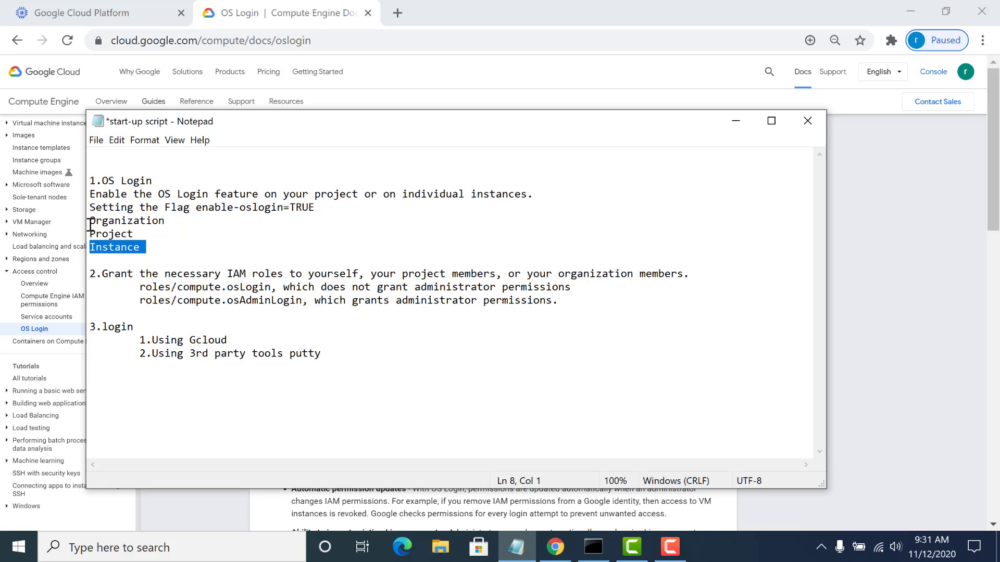
pyautogui.moveTo(89, 221); pyautogui.dragTo(161, 221)
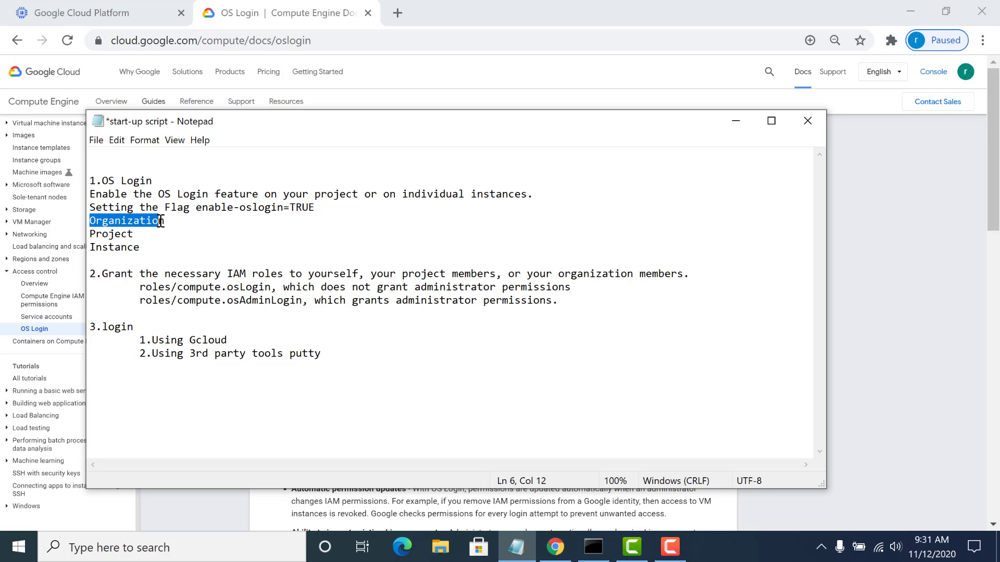
# - Switch back to the Google Cloud console and open the Organization Policies page under IAM & Admin
pyautogui.click(121, 16)
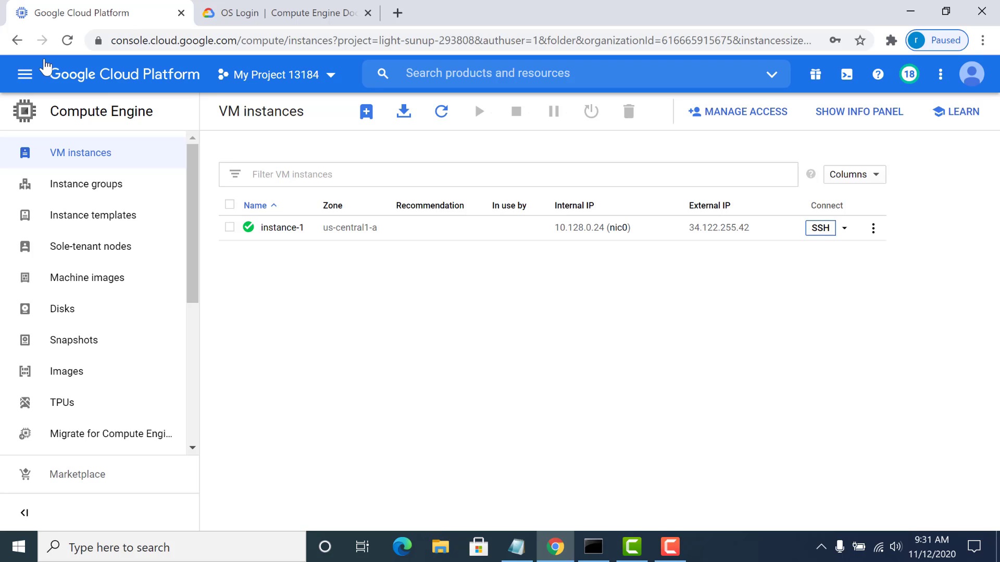
pyautogui.click(22, 79)
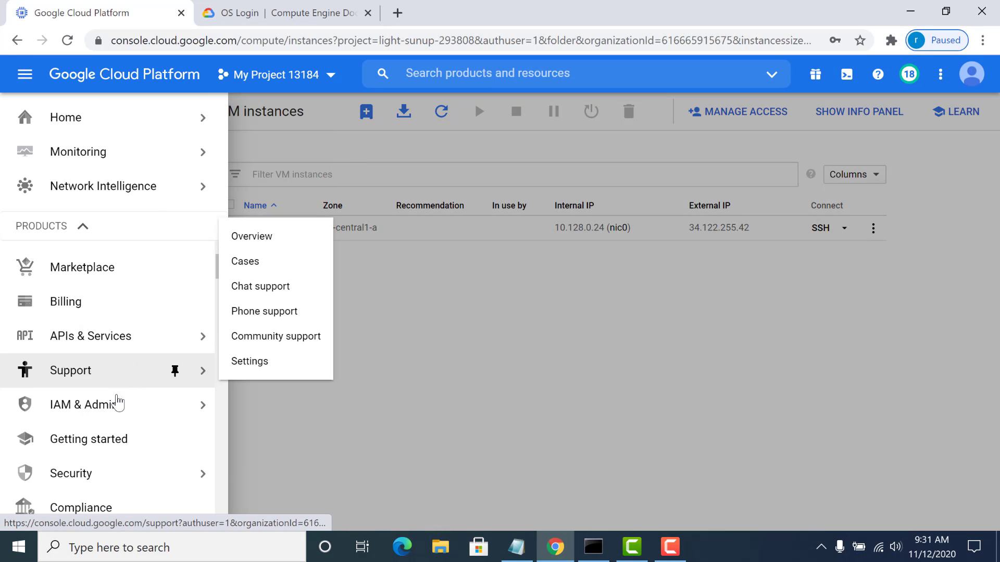
pyautogui.moveTo(117, 406)
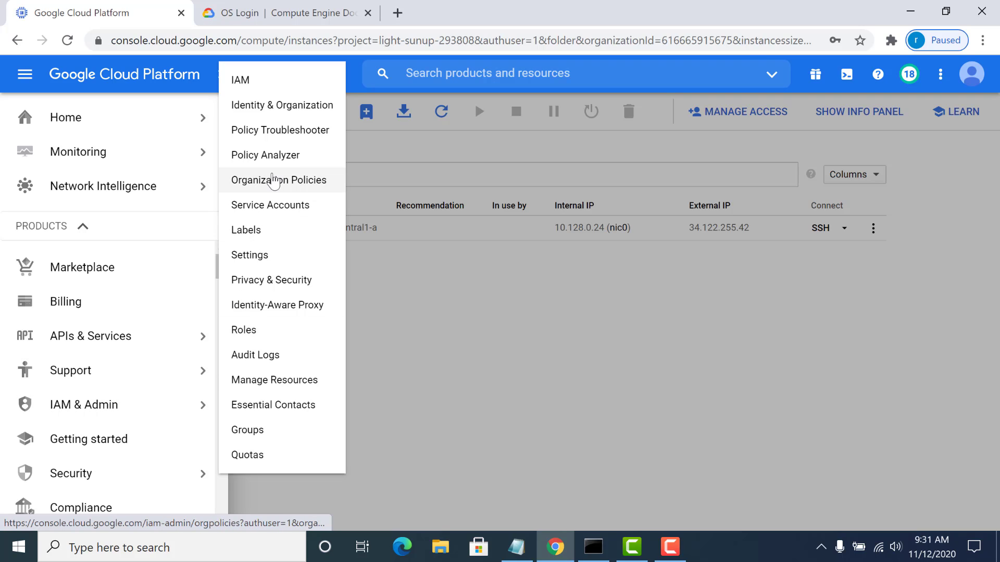
pyautogui.click(274, 180)
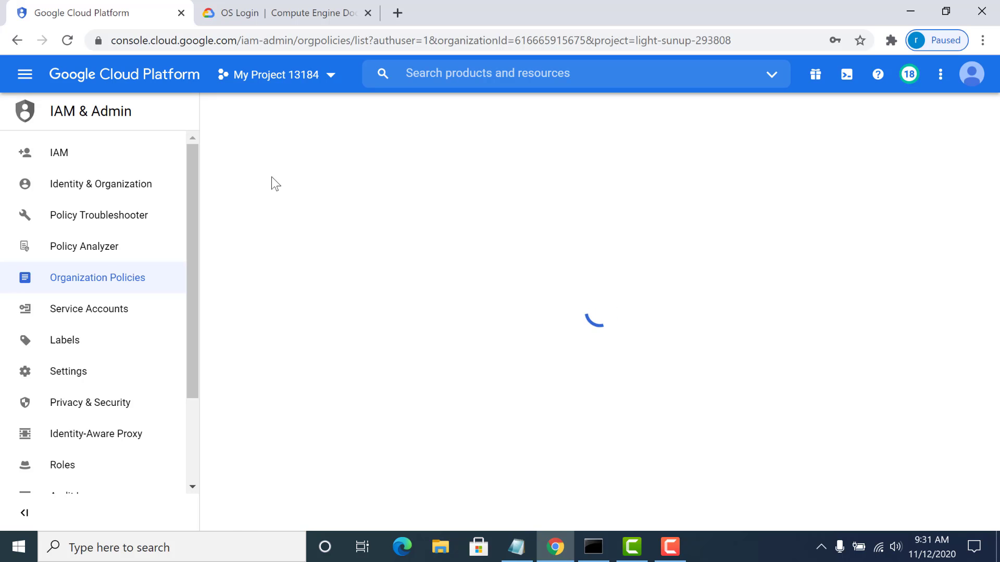
# - Filter the organization policies by Require OS Login and open that policy's details
pyautogui.click(308, 237)
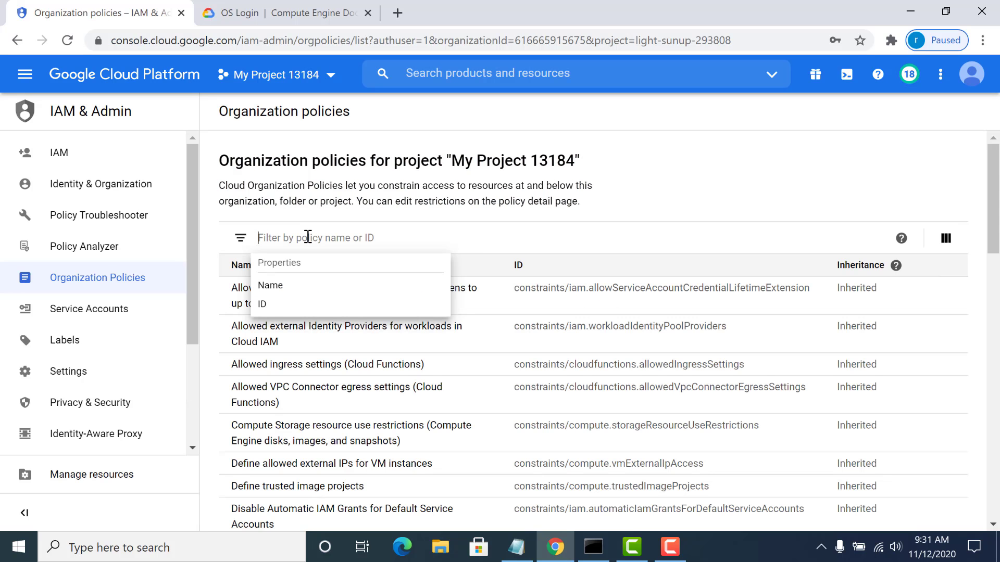
pyautogui.write('os')
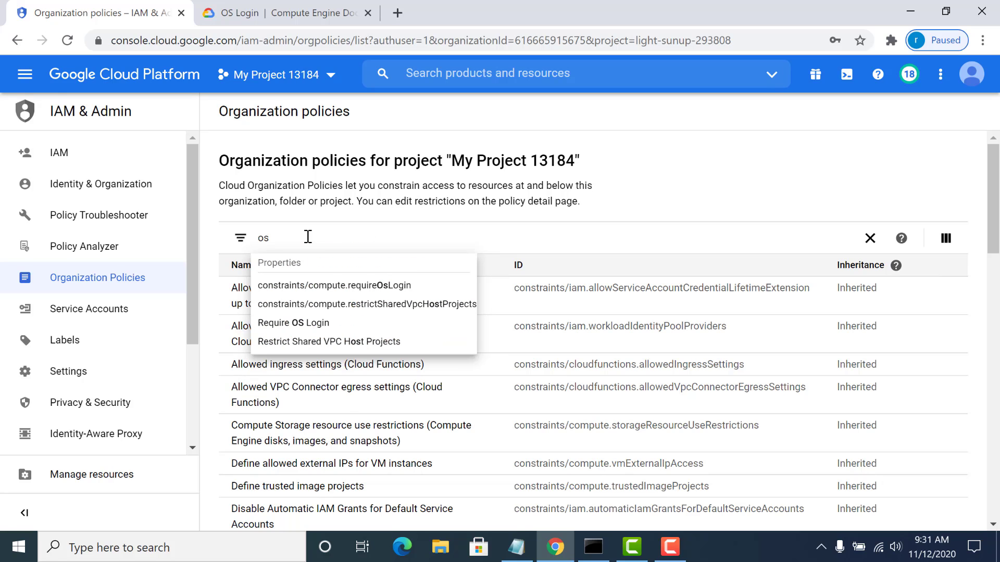
pyautogui.click(293, 323)
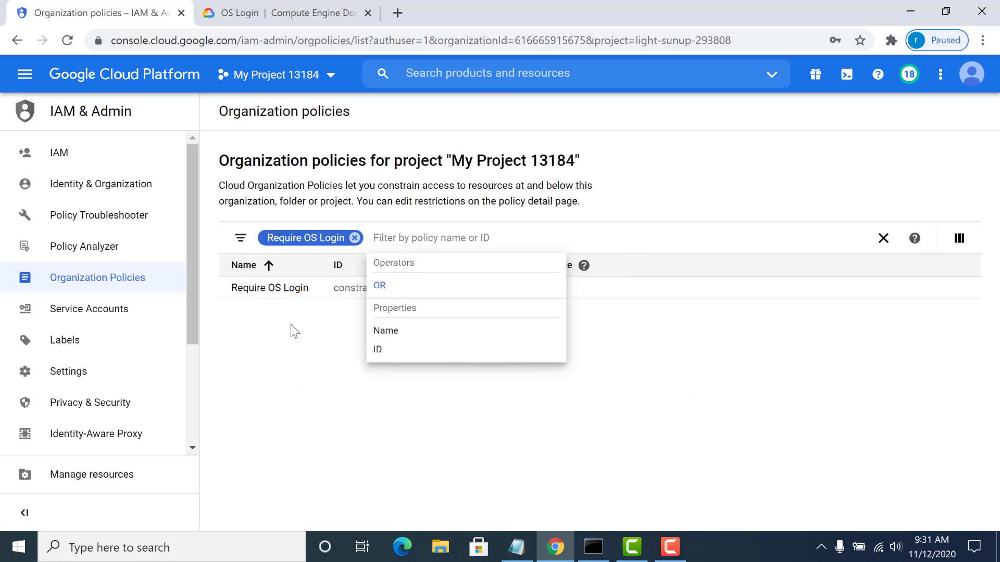
pyautogui.click(290, 324)
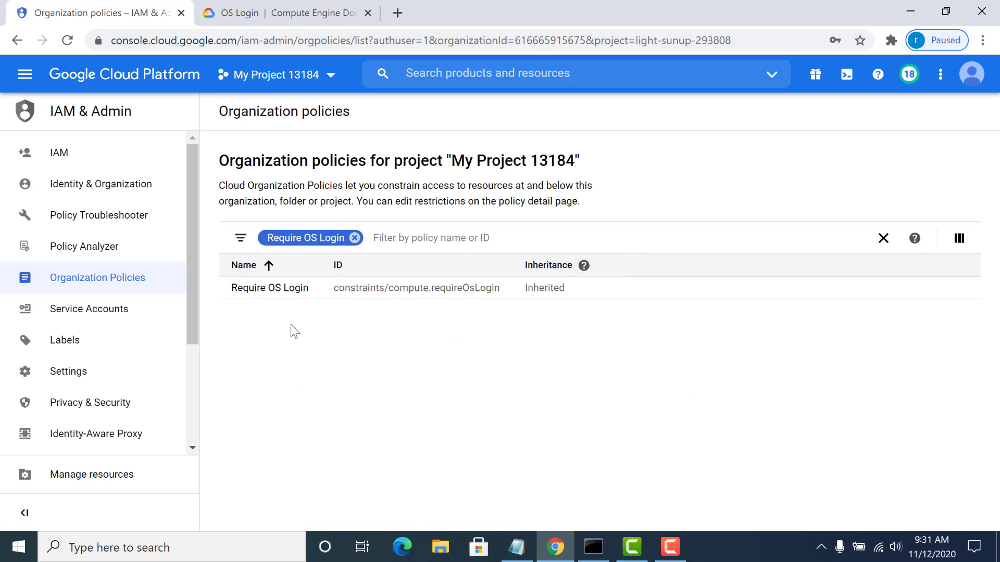
pyautogui.click(278, 289)
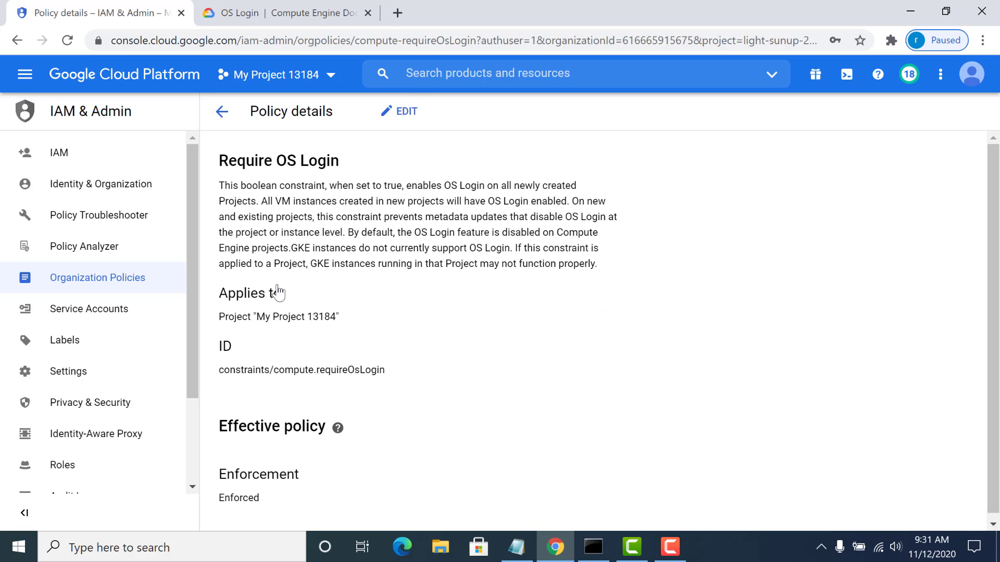
# - Edit the Require OS Login policy to use a customized setting with enforcement On, and save it
pyautogui.click(407, 113)
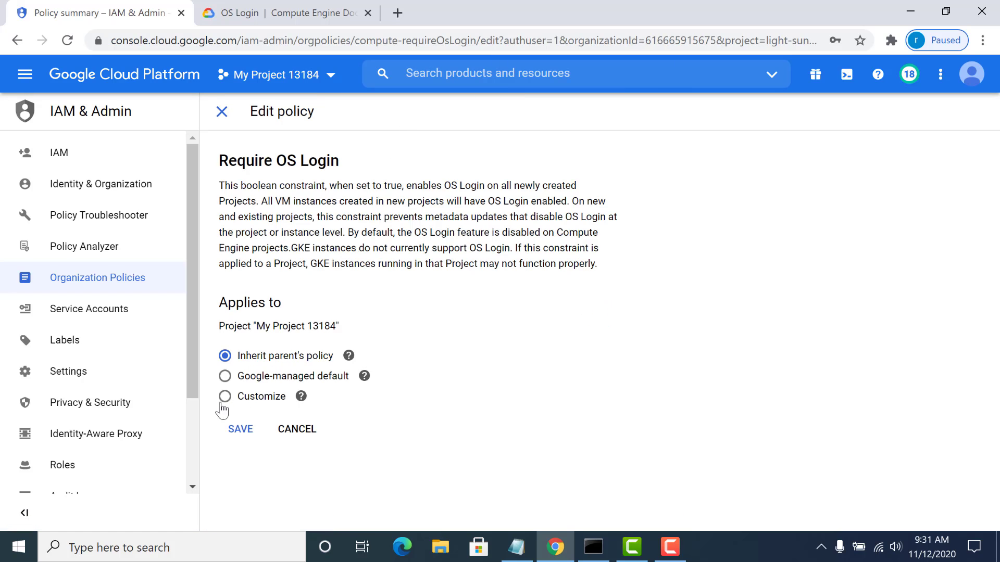
pyautogui.click(224, 399)
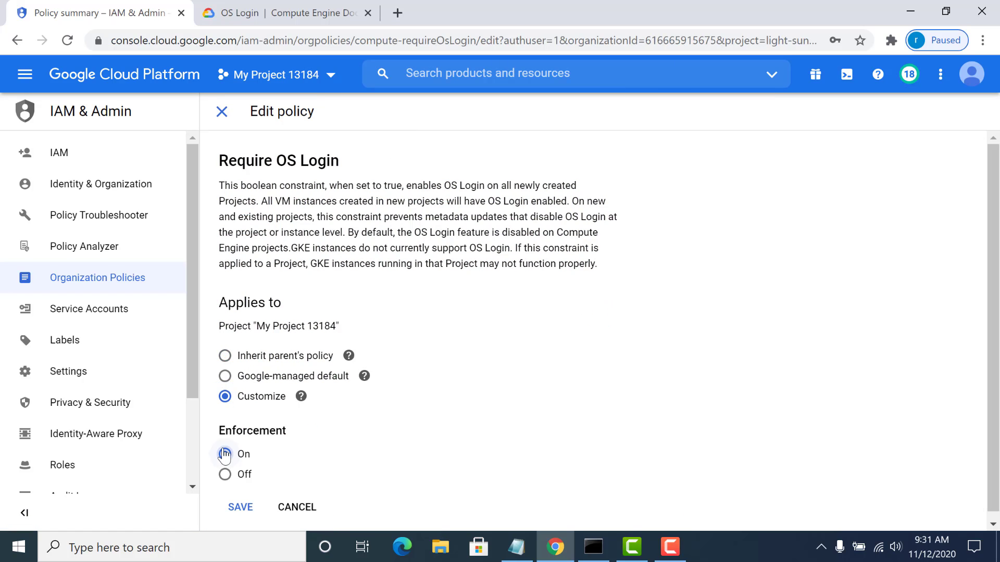
pyautogui.click(239, 506)
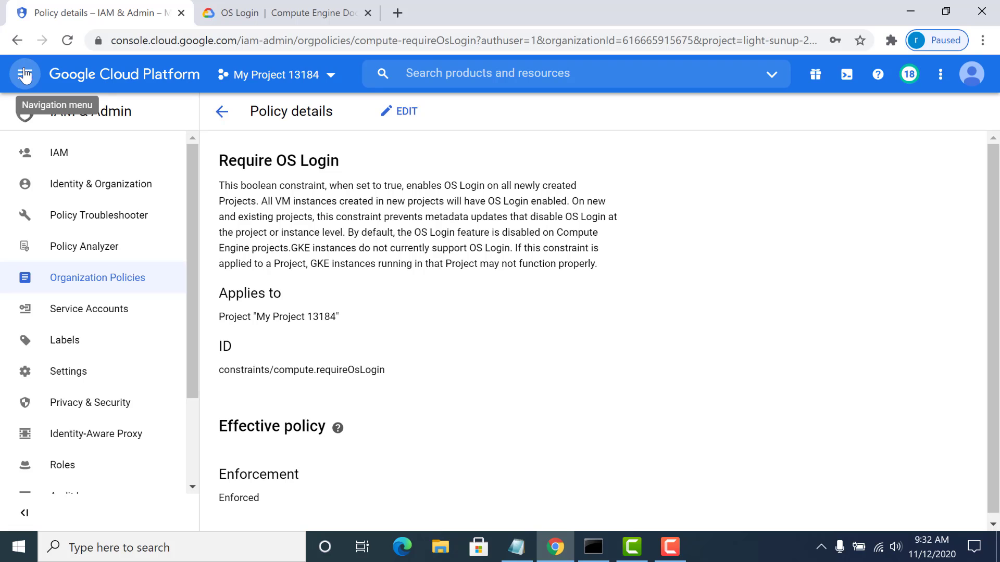
# - Select the project My Project 13184 and open its Compute Engine Metadata page
pyautogui.click(261, 76)
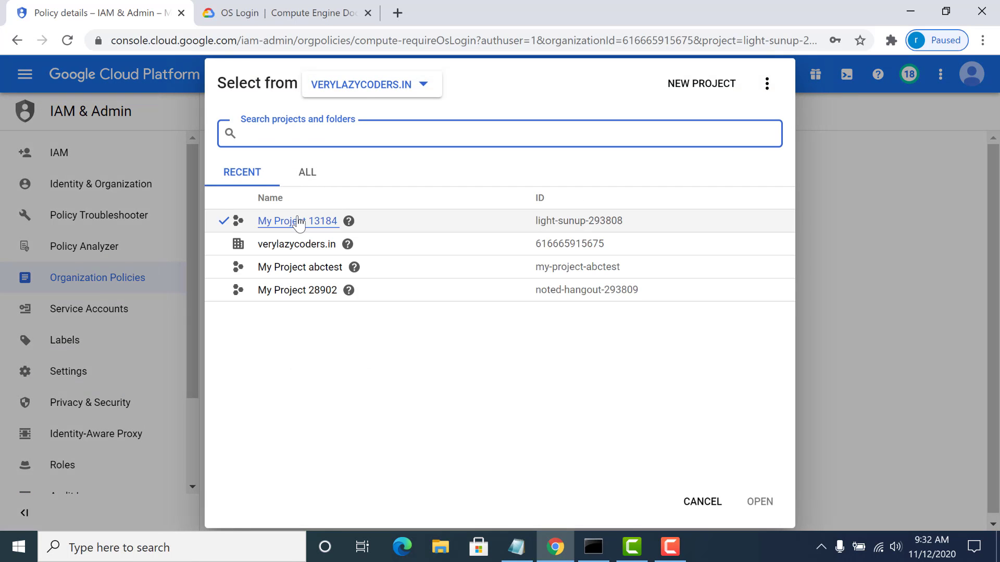
pyautogui.click(298, 221)
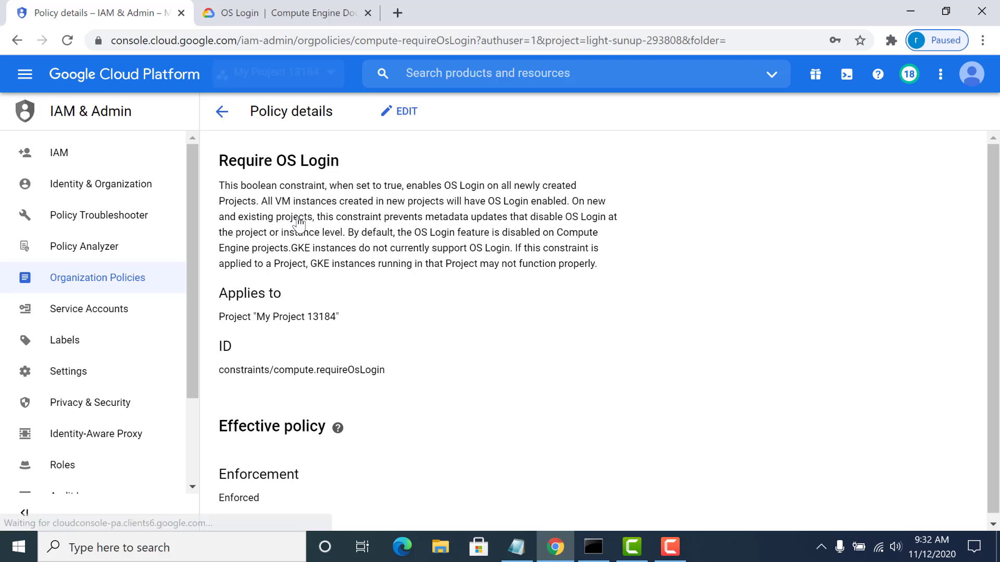
pyautogui.click(25, 74)
pyautogui.moveTo(56, 151)
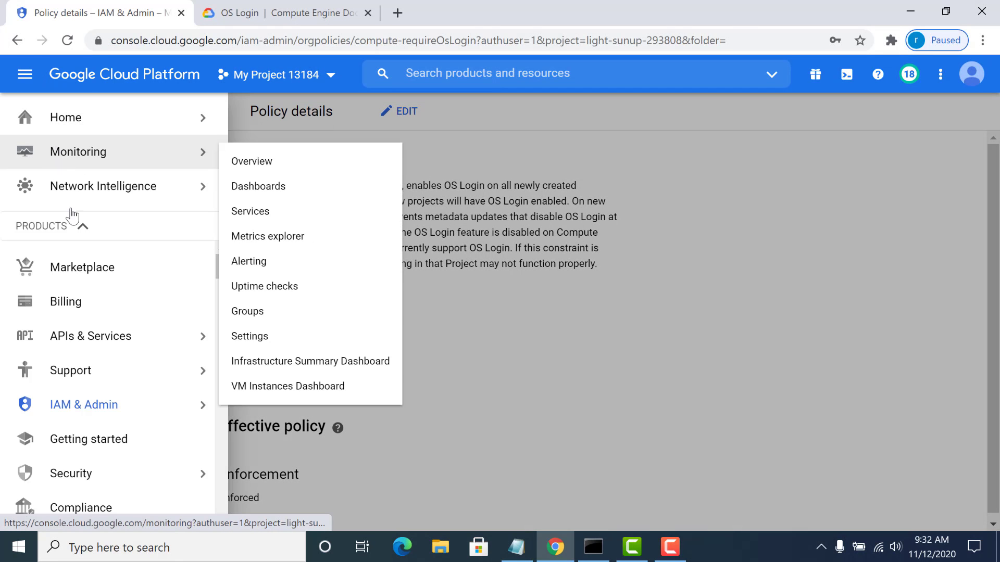
pyautogui.scroll(-5, 218, 479)
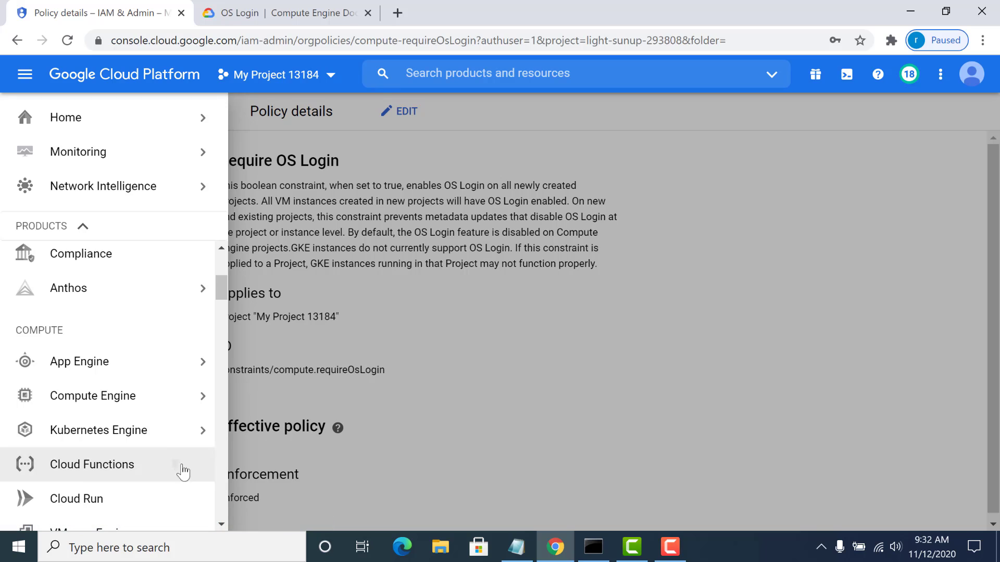
pyautogui.moveTo(164, 405)
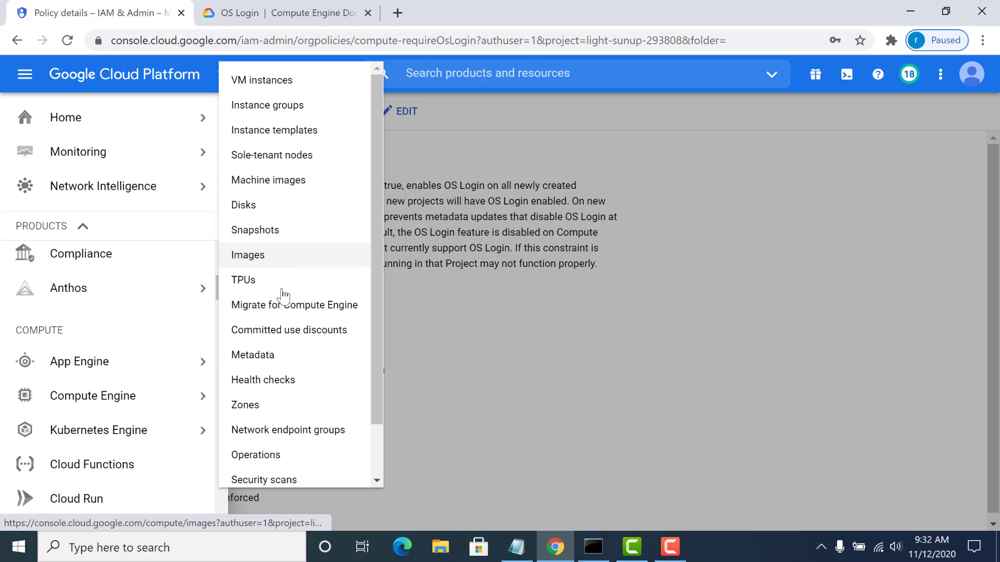
pyautogui.click(270, 359)
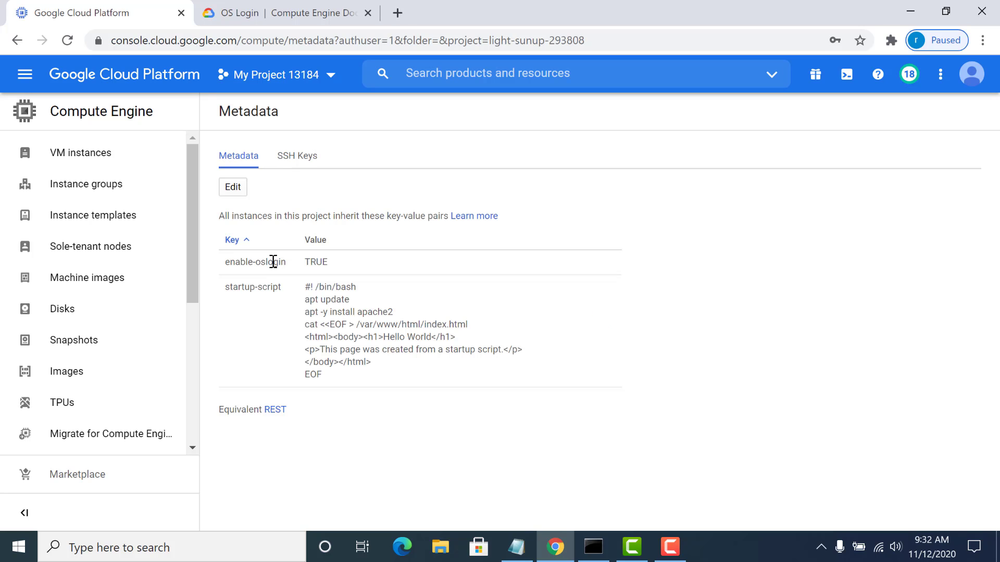
# - Remove the existing enable-oslogin item from the project metadata and add a new blank item
pyautogui.click(233, 188)
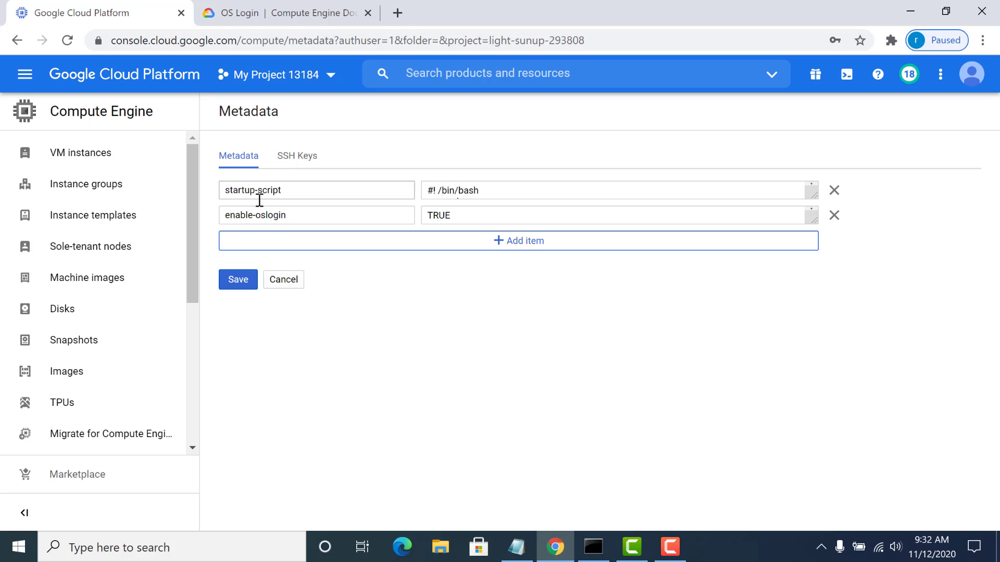
pyautogui.moveTo(292, 214); pyautogui.dragTo(224, 215)
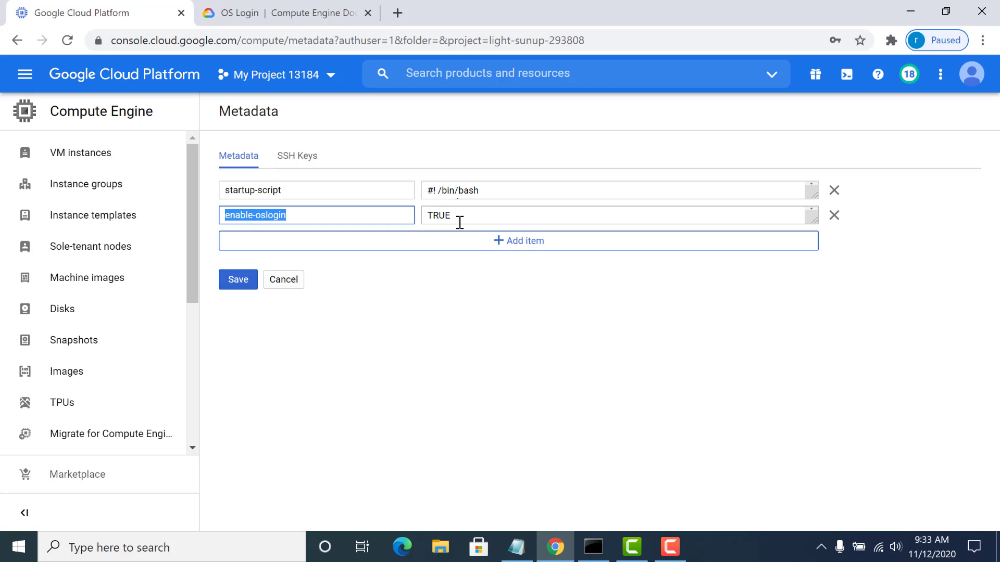
pyautogui.click(834, 216)
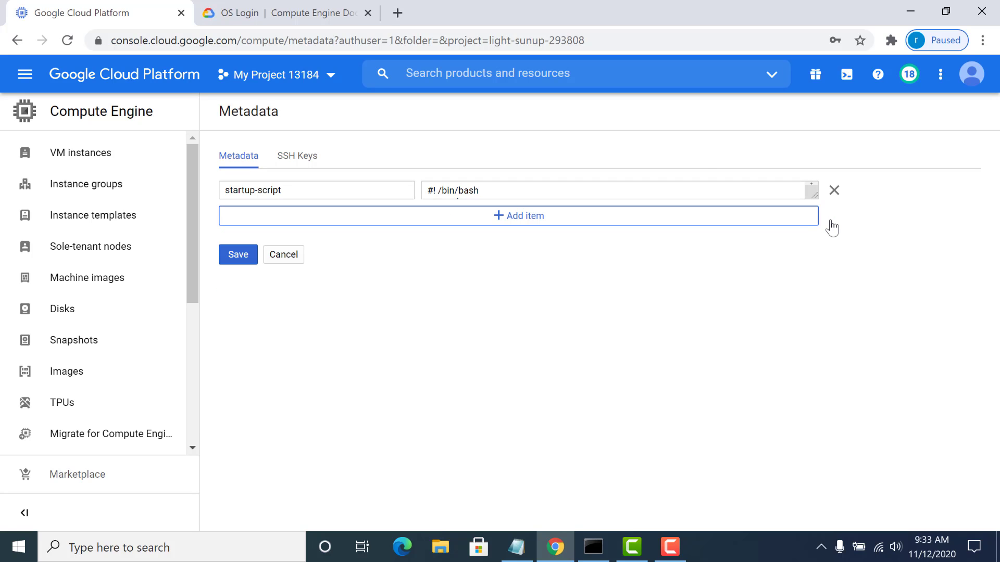
pyautogui.click(551, 215)
pyautogui.hotkey('ctrl', 'v')
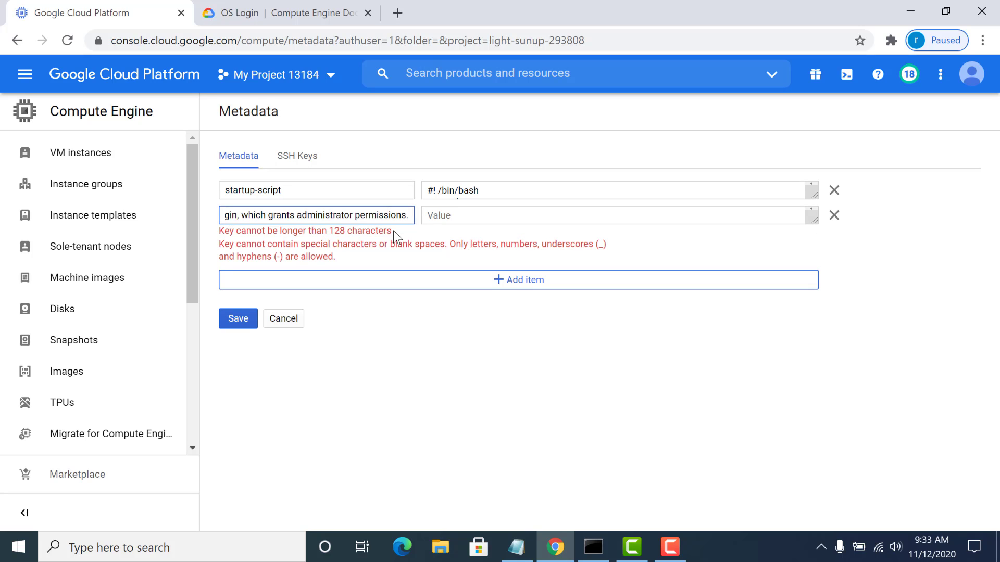
pyautogui.hotkey('ctrl', 'a')
pyautogui.press('BackSpace')
# - Fill the new metadata item with the key enable-oslogin copied from the Notepad notes and the value TRUE, and save the metadata
pyautogui.hotkey('alt', 'Tab')
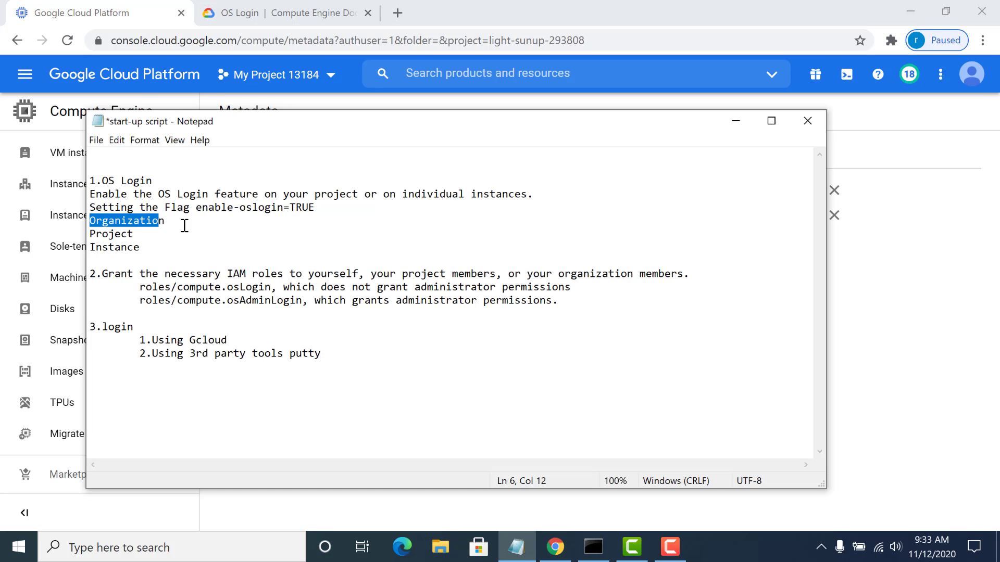
pyautogui.moveTo(196, 207); pyautogui.dragTo(285, 210)
pyautogui.hotkey('ctrl', 'c')
pyautogui.hotkey('alt', 'Tab')
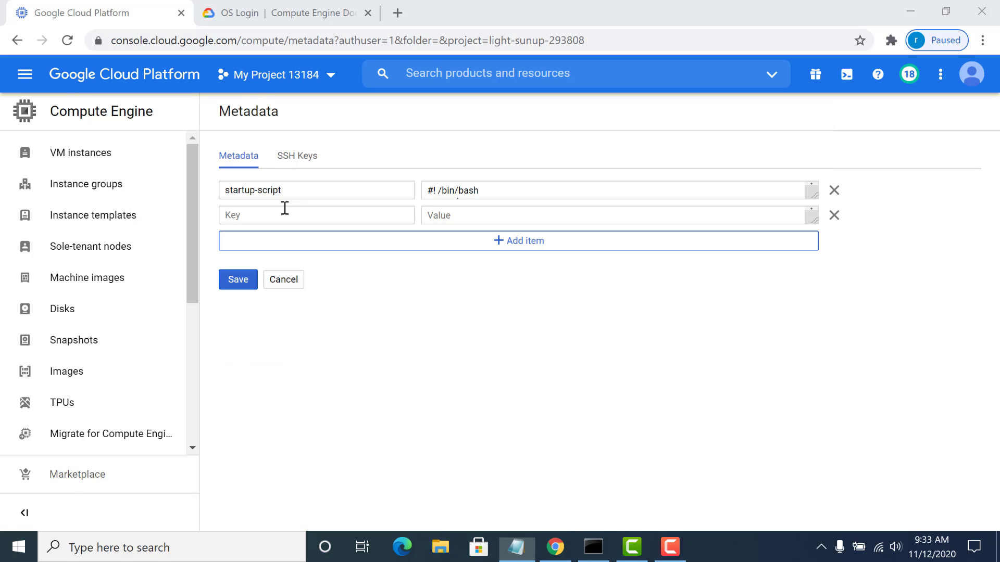
pyautogui.hotkey('ctrl', 'v')
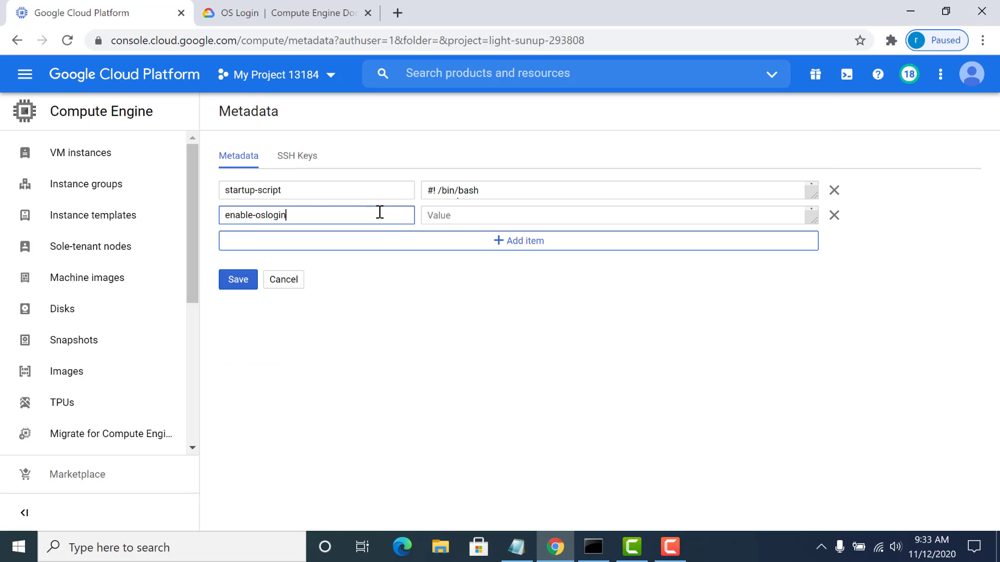
pyautogui.click(435, 215)
pyautogui.write('TRUE')
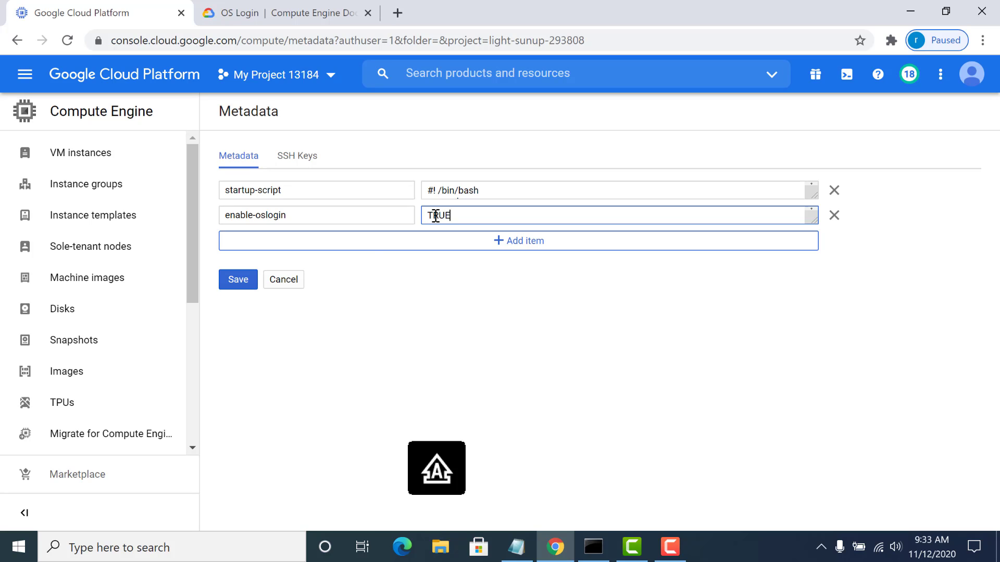
pyautogui.click(237, 282)
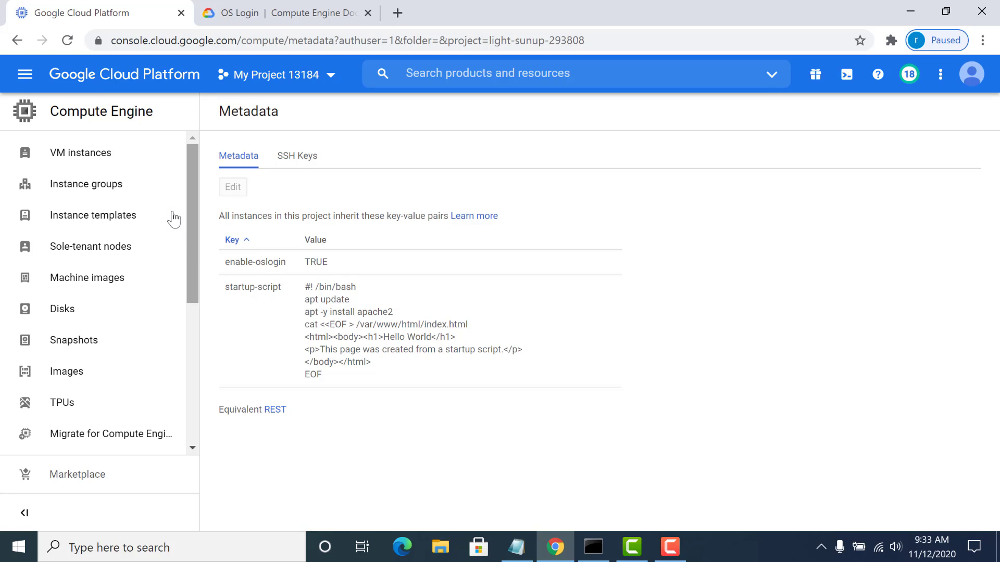
# - Start creating a new VM instance from the VM instances page and expand its management, security, disks, networking and sole tenancy options
pyautogui.click(95, 157)
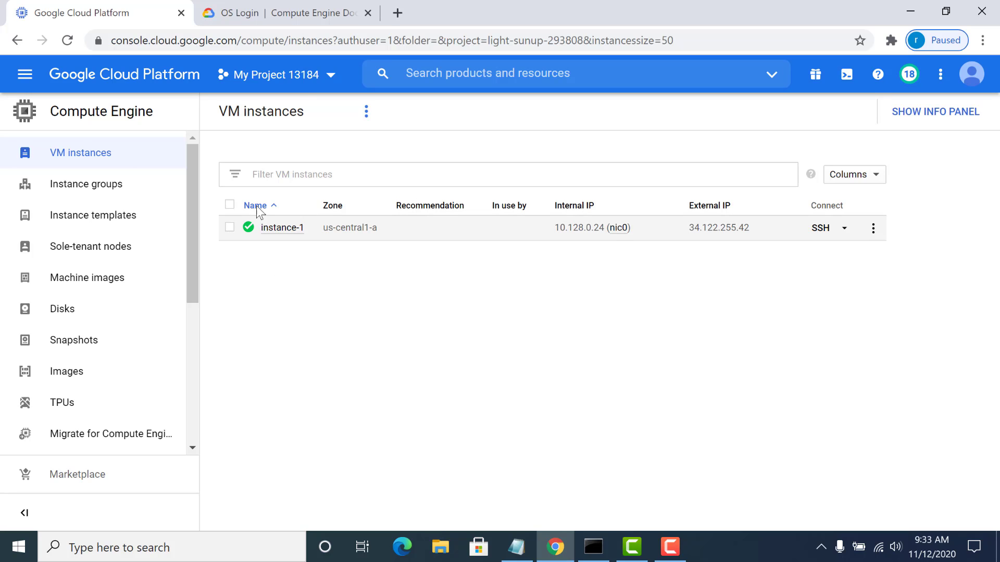
pyautogui.click(369, 113)
pyautogui.click(372, 122)
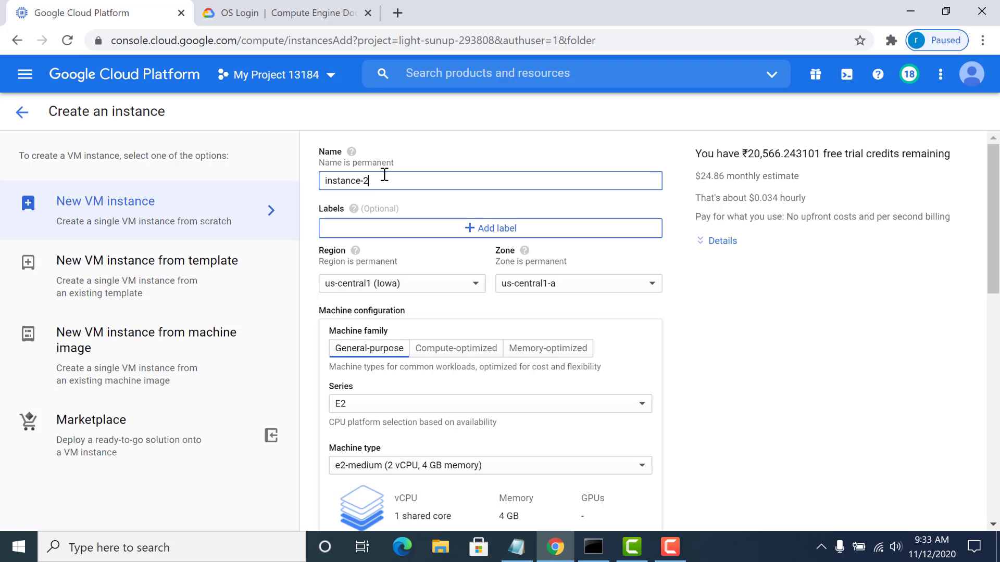
pyautogui.moveTo(995, 225); pyautogui.dragTo(984, 449)
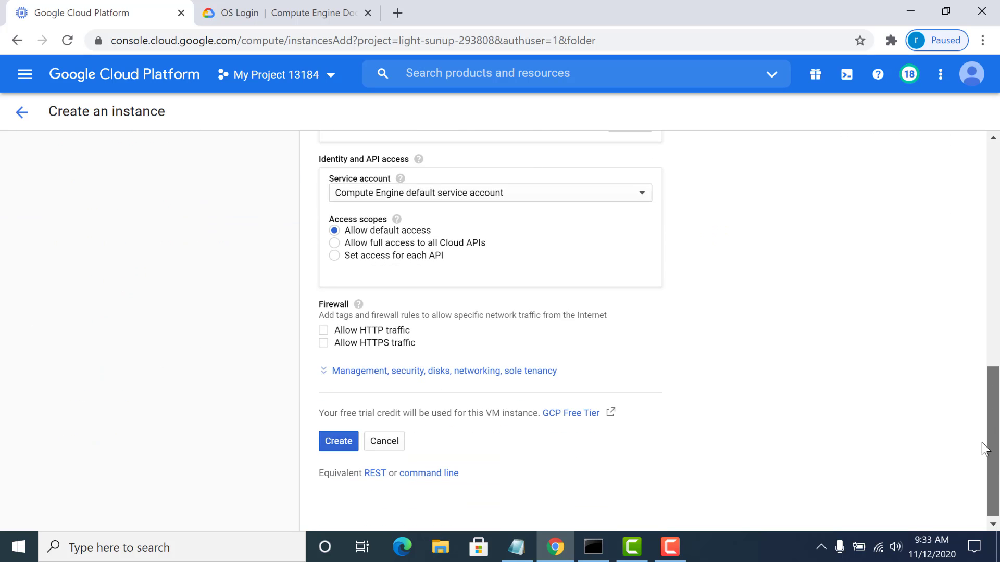
pyautogui.click(348, 372)
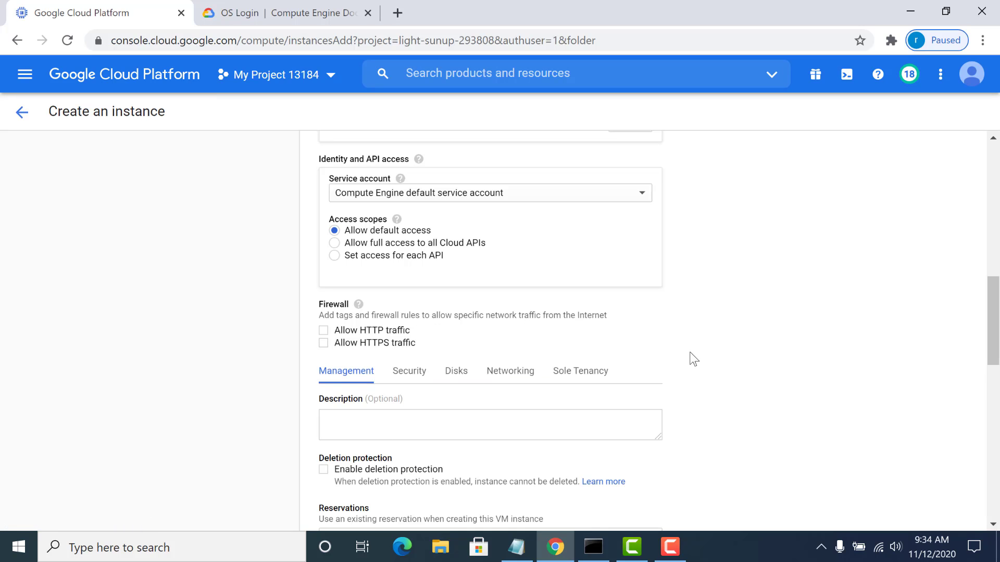
# - Add the metadata key enable-oslogin with the value TRUE to the new VM instance and create the instance
pyautogui.moveTo(995, 344); pyautogui.dragTo(996, 372)
pyautogui.scroll(-5, 996, 373)
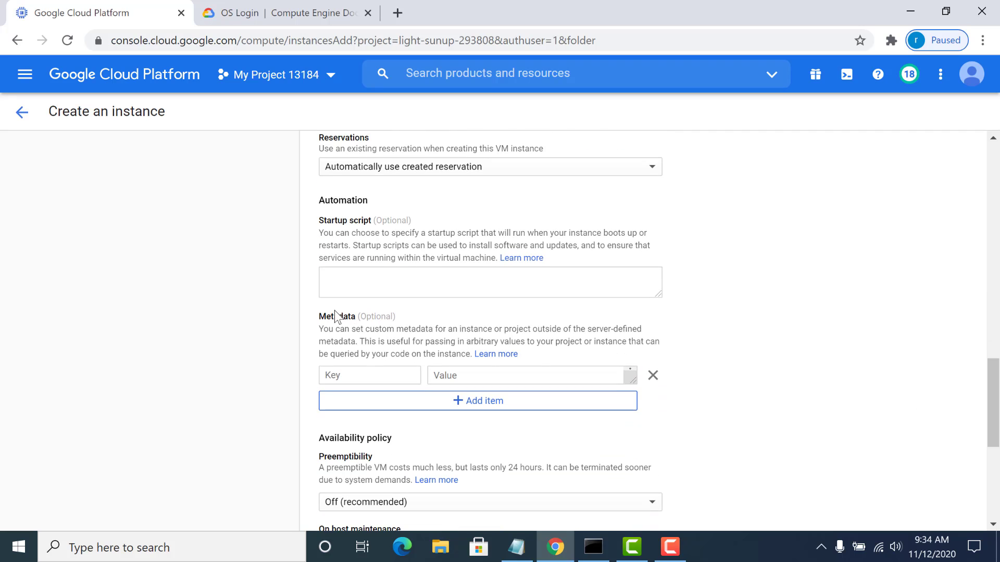
pyautogui.click(352, 372)
pyautogui.hotkey('ctrl', 'v')
pyautogui.click(447, 375)
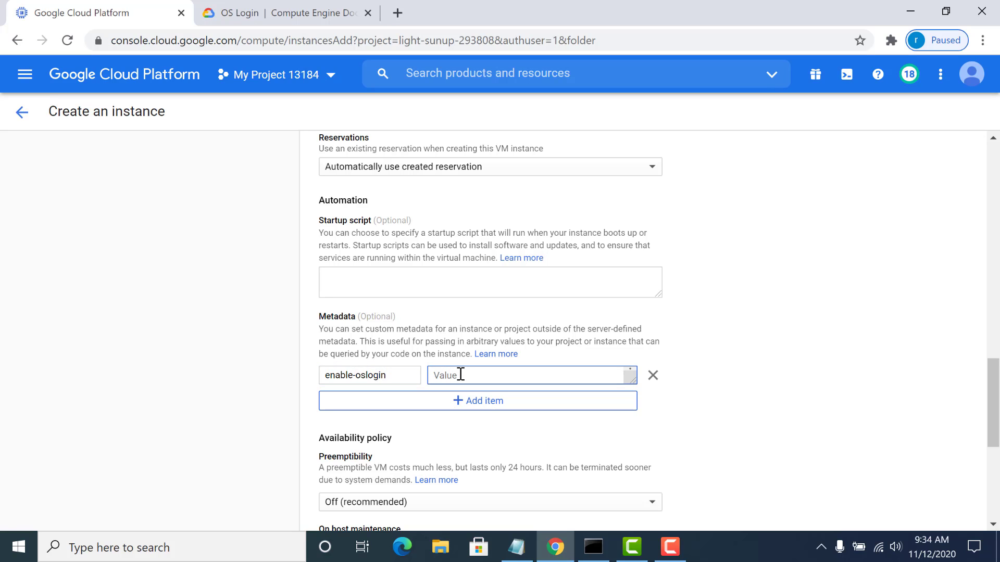
pyautogui.write('tur')
pyautogui.press('BackSpace')
pyautogui.press('BackSpace')
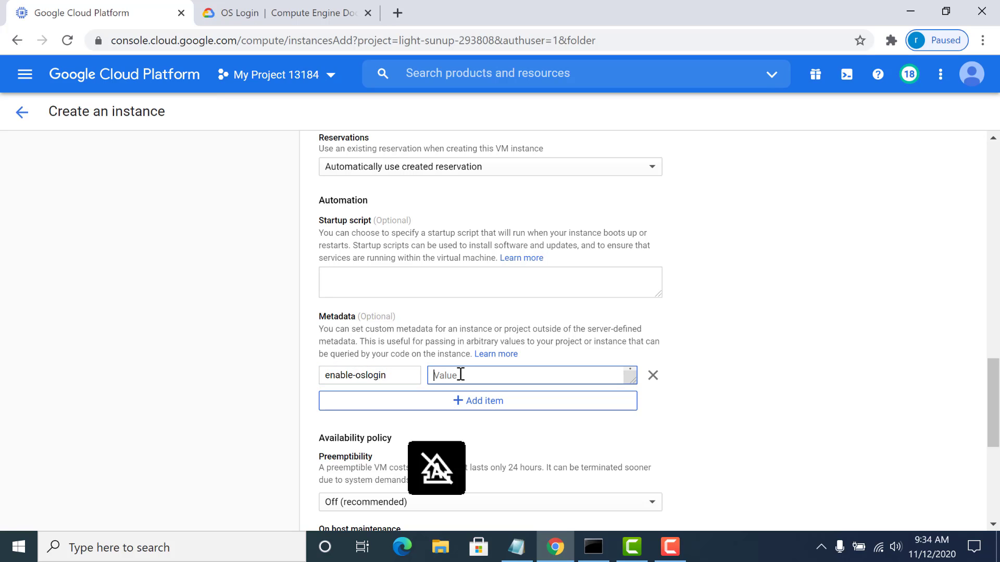
pyautogui.write('tur')
pyautogui.press('BackSpace')
pyautogui.write('TRUE')
pyautogui.scroll(-5, 461, 375)
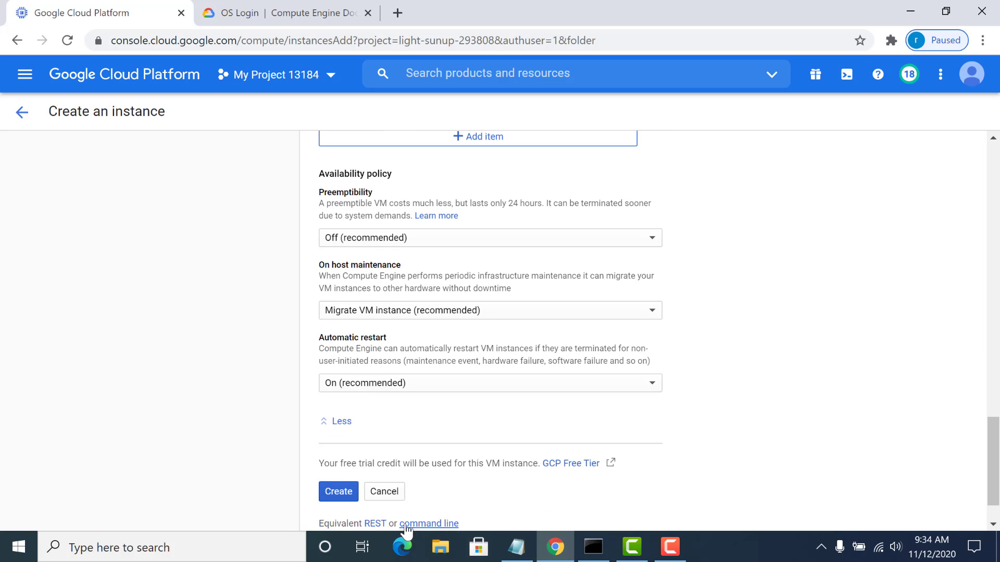
pyautogui.click(341, 494)
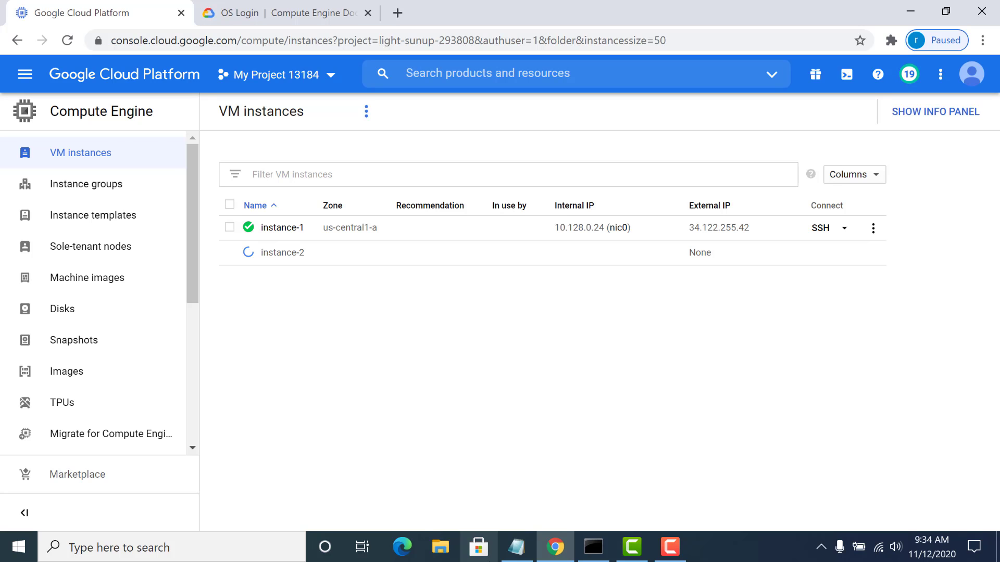
# - Review the Notepad notes on the organization, project and instance levels and the osLogin and osAdminLogin IAM roles
pyautogui.click(516, 547)
pyautogui.doubleClick(148, 221)
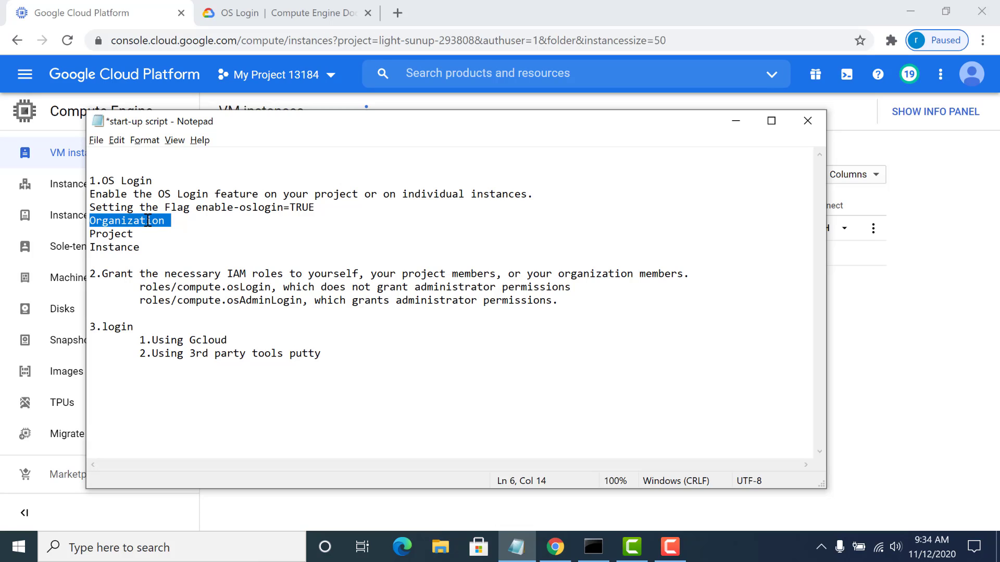
pyautogui.doubleClick(112, 234)
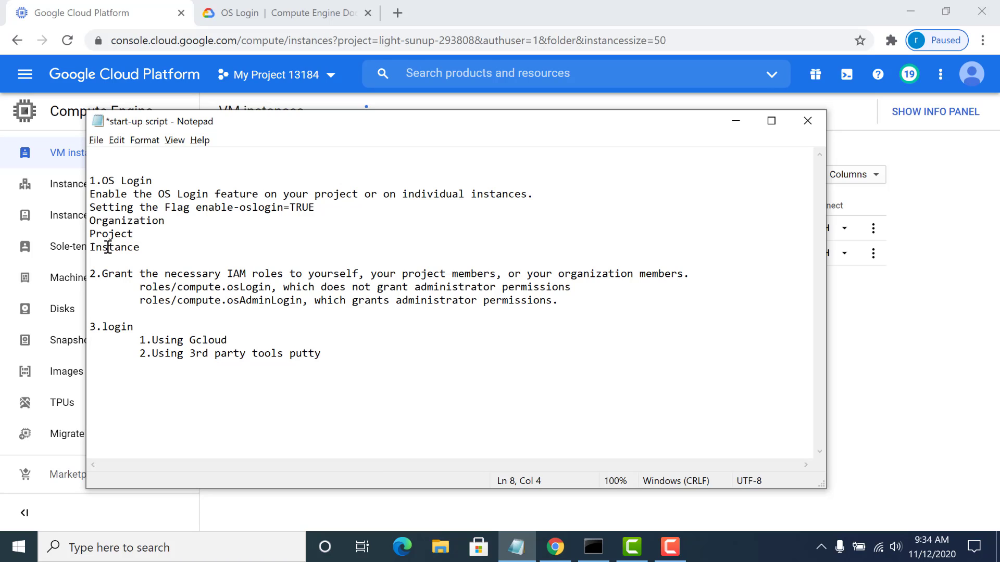
pyautogui.doubleClick(108, 247)
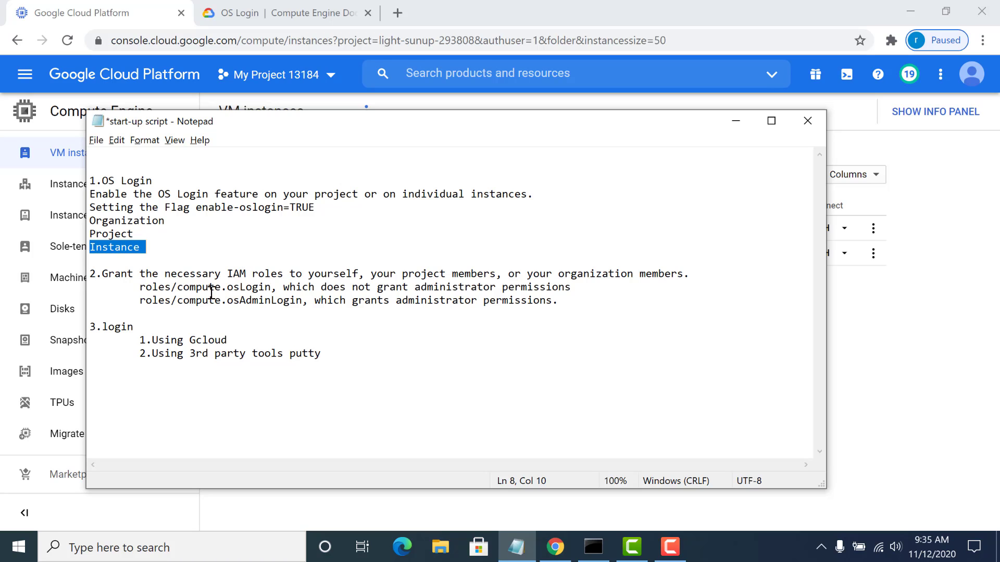
pyautogui.click(138, 286)
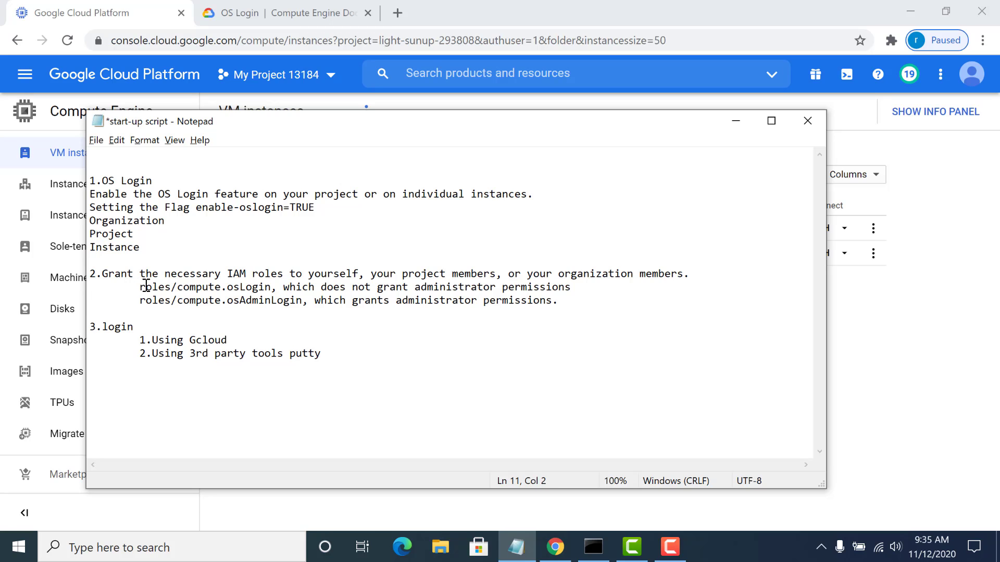
pyautogui.moveTo(140, 286); pyautogui.dragTo(277, 287)
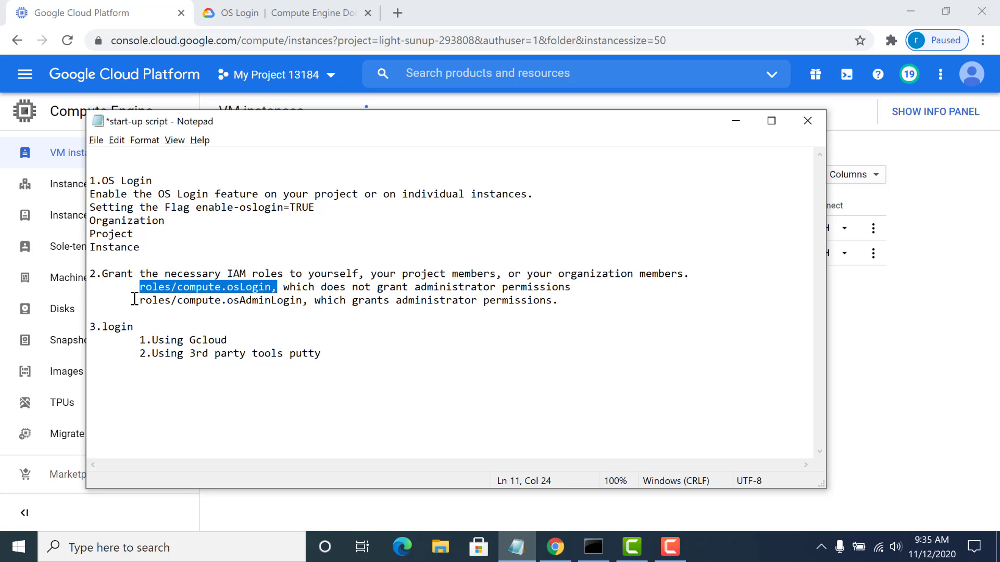
pyautogui.moveTo(137, 301); pyautogui.dragTo(301, 307)
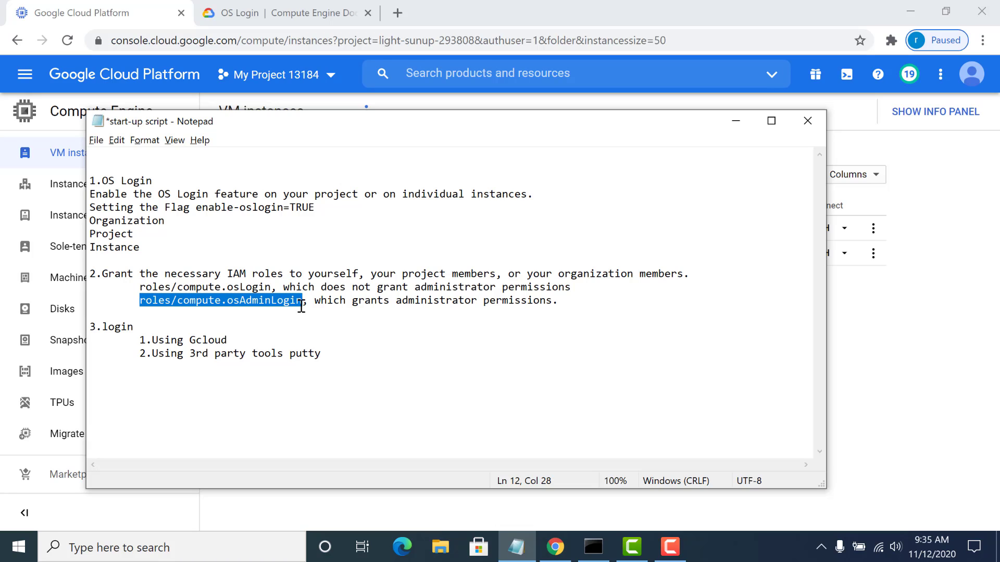
pyautogui.click(136, 301)
pyautogui.doubleClick(181, 302)
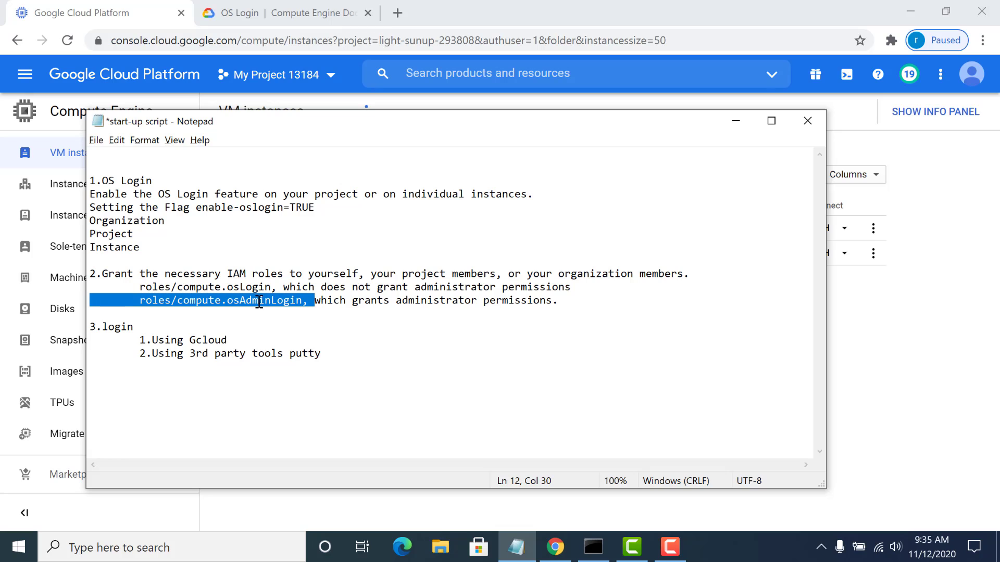
pyautogui.moveTo(135, 288); pyautogui.dragTo(272, 287)
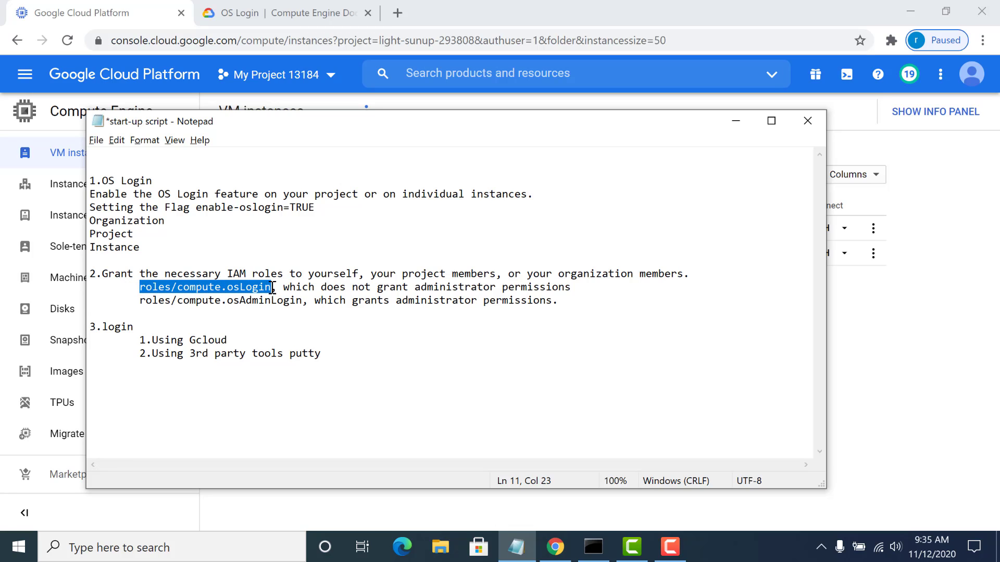
# - Return to the Google Cloud console in Chrome and open the IAM permissions page for My Project 13184
pyautogui.click(932, 431)
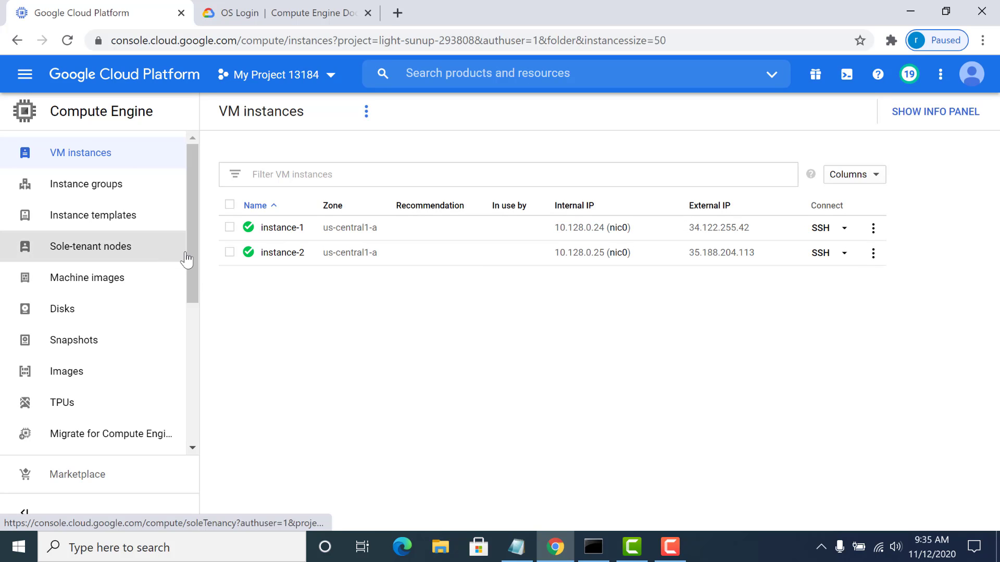
pyautogui.click(24, 74)
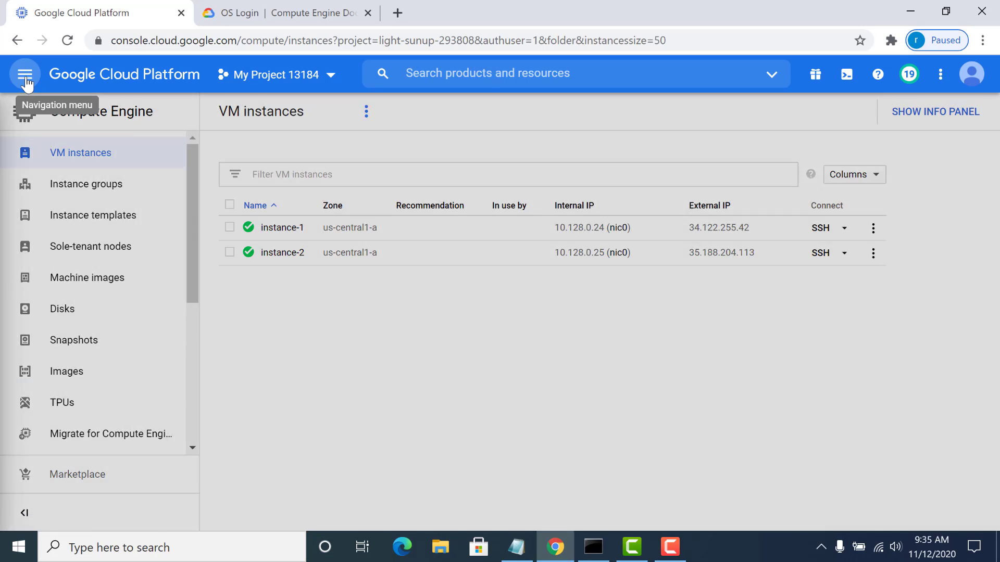
pyautogui.moveTo(167, 404)
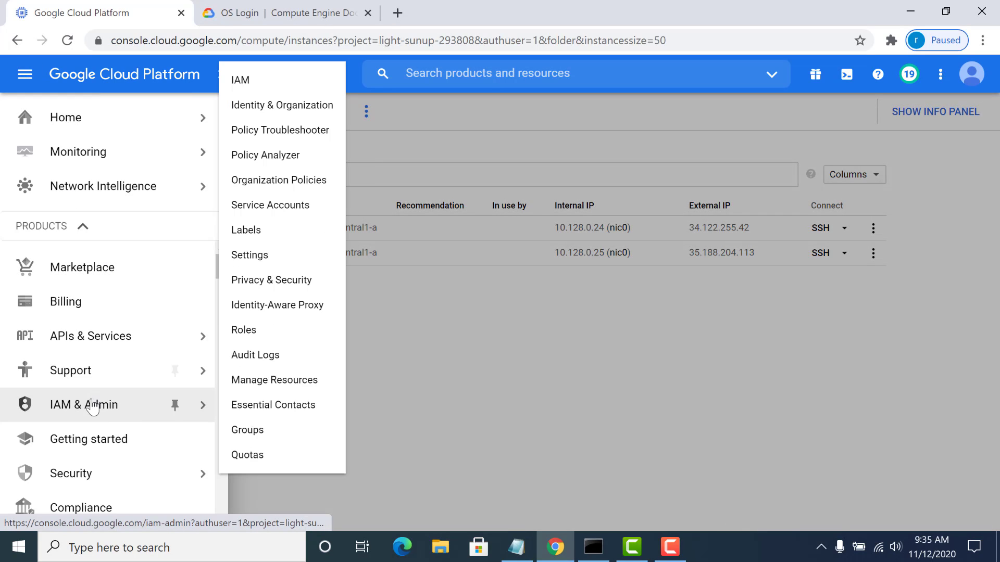
pyautogui.click(241, 77)
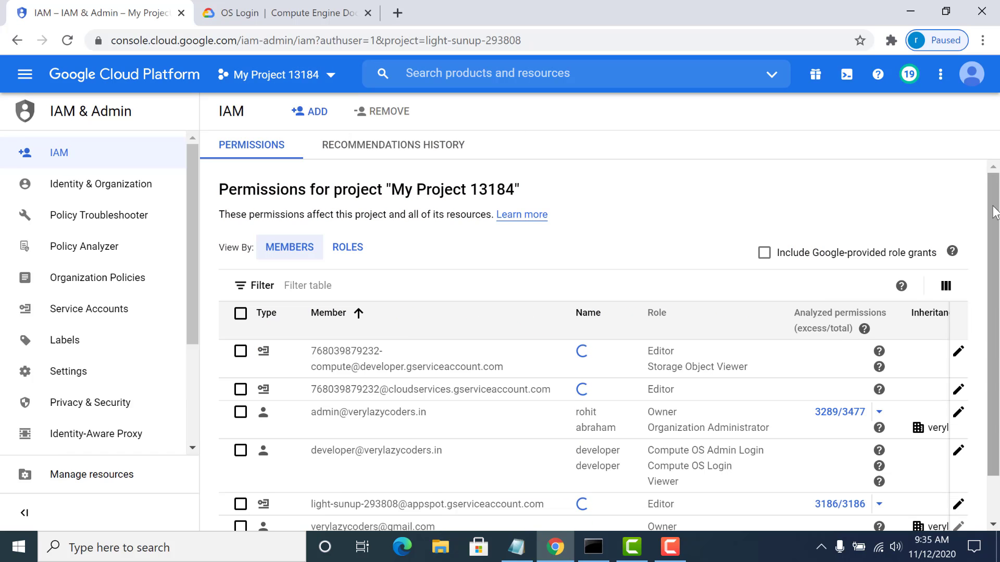
pyautogui.scroll(-1, 995, 262)
pyautogui.scroll(-2, 996, 261)
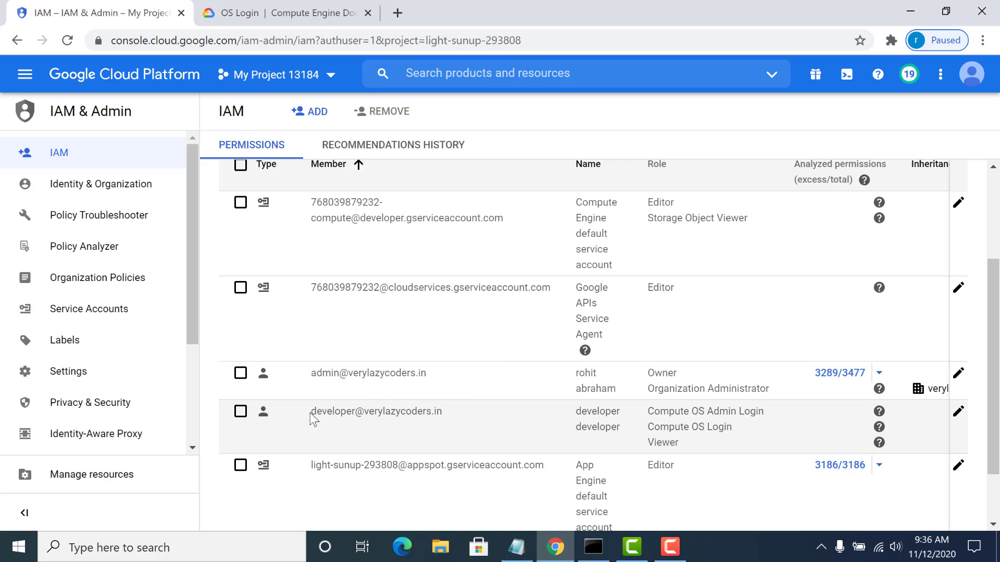
# - Edit the developer member's permissions and remove the conditional Compute OS Admin Login and Compute OS Login roles
pyautogui.moveTo(310, 413); pyautogui.dragTo(441, 413)
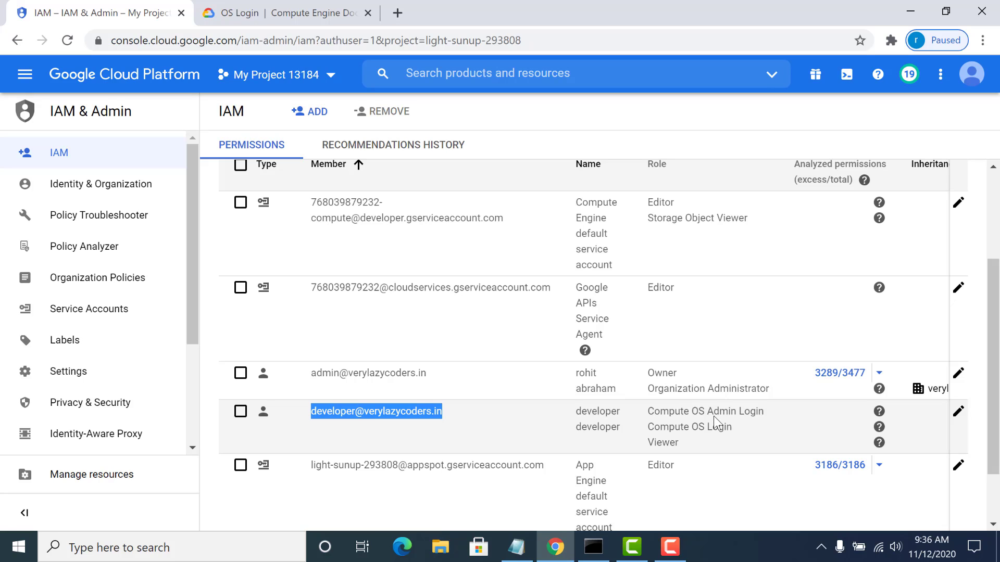
pyautogui.click(959, 413)
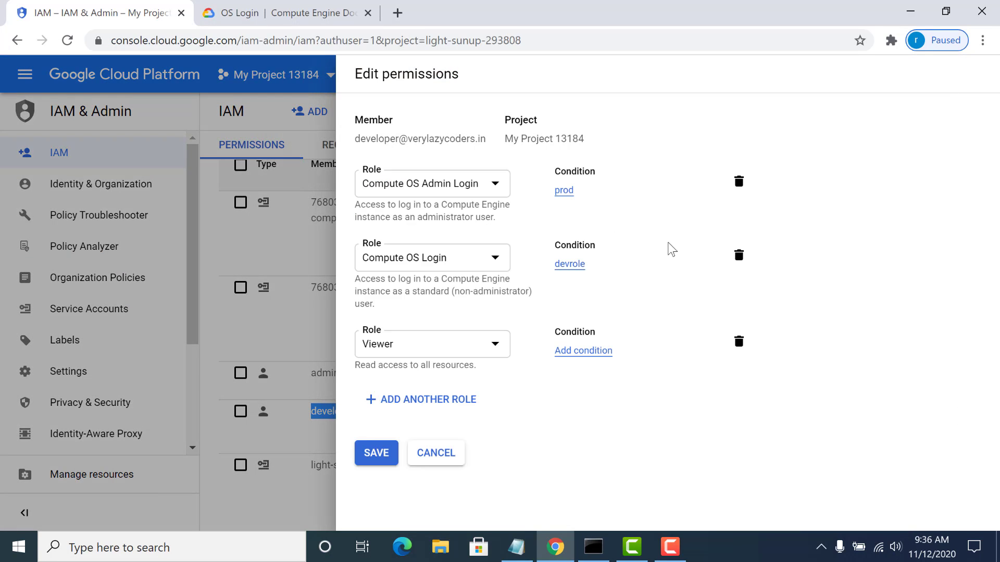
pyautogui.click(739, 181)
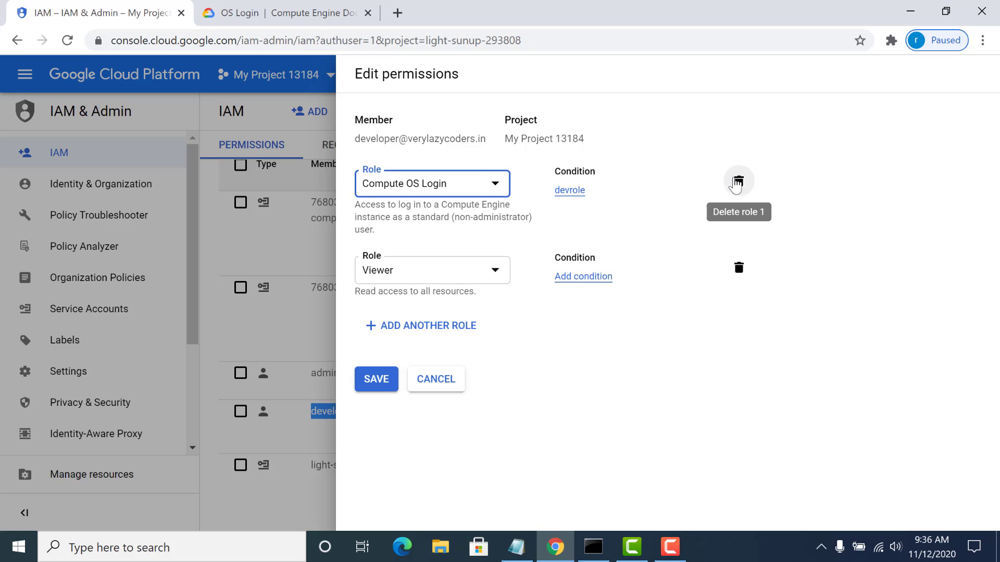
pyautogui.click(739, 180)
# - Add the Compute Engine role Compute OS Login without a condition to the developer member and save the permissions
pyautogui.click(429, 240)
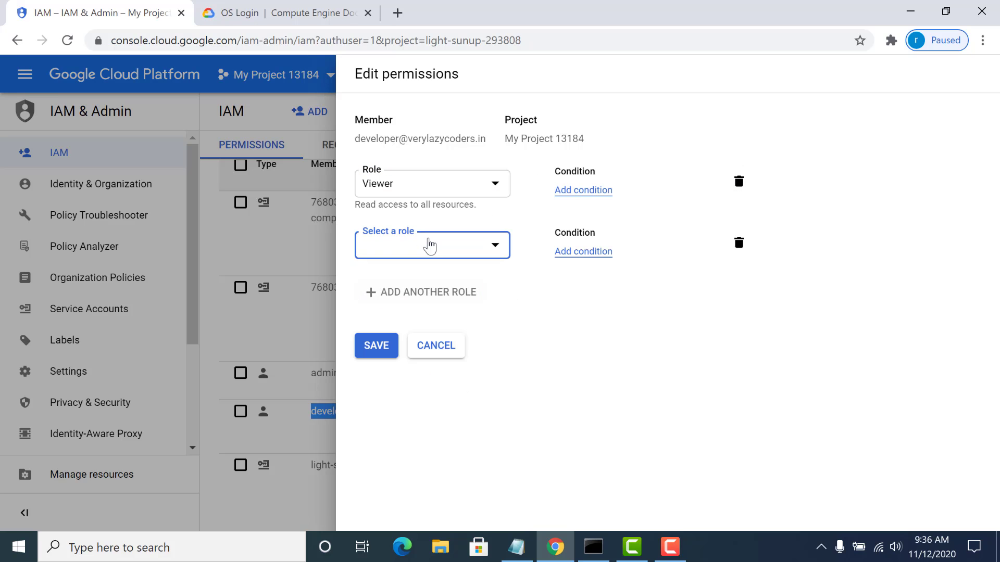
pyautogui.click(429, 245)
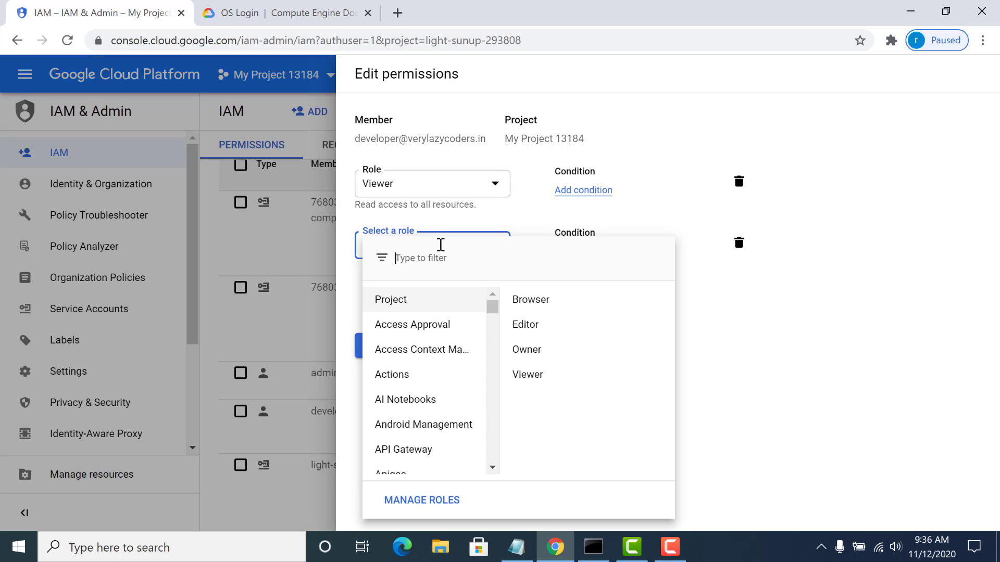
pyautogui.moveTo(493, 306); pyautogui.dragTo(493, 381)
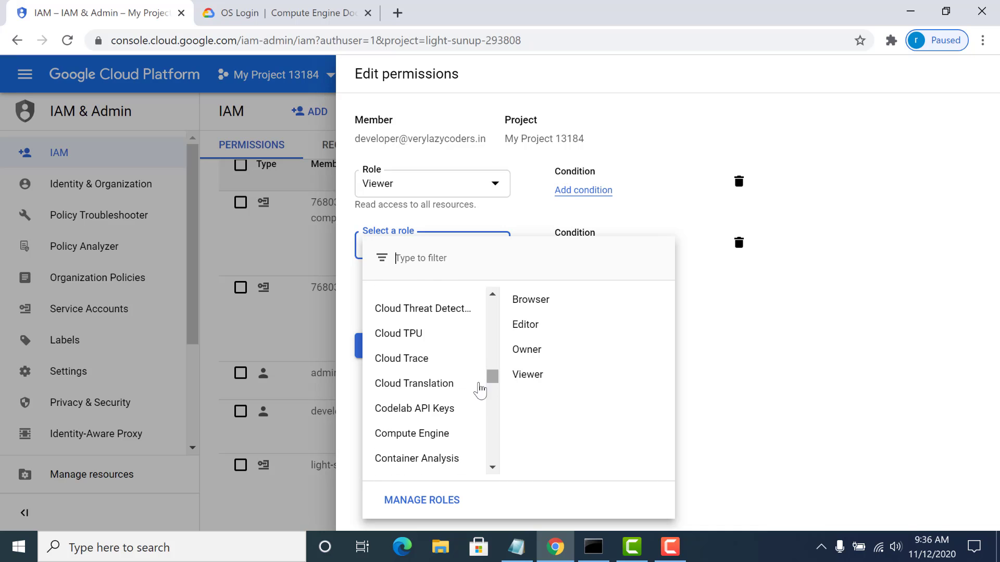
pyautogui.click(462, 434)
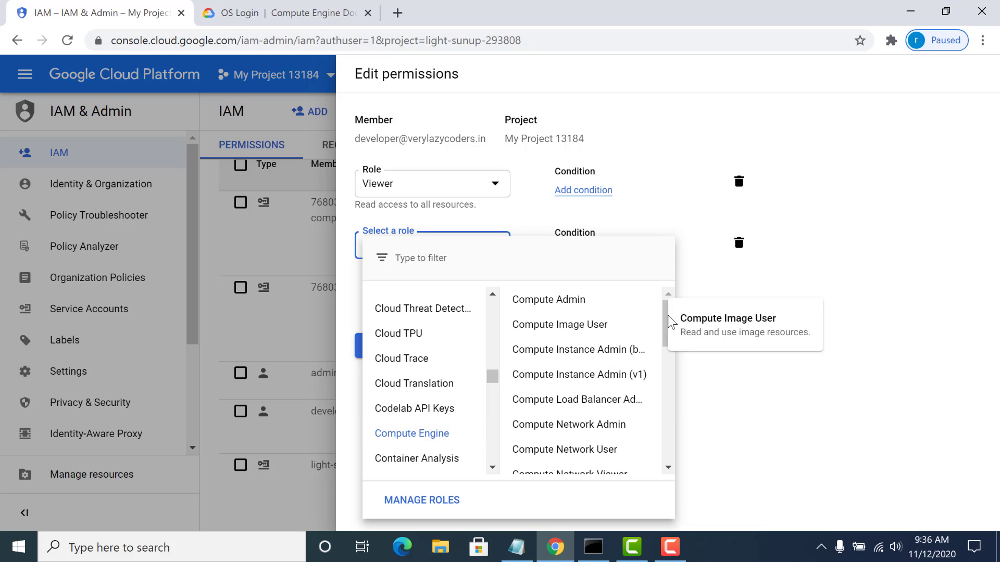
pyautogui.tripleClick(668, 335)
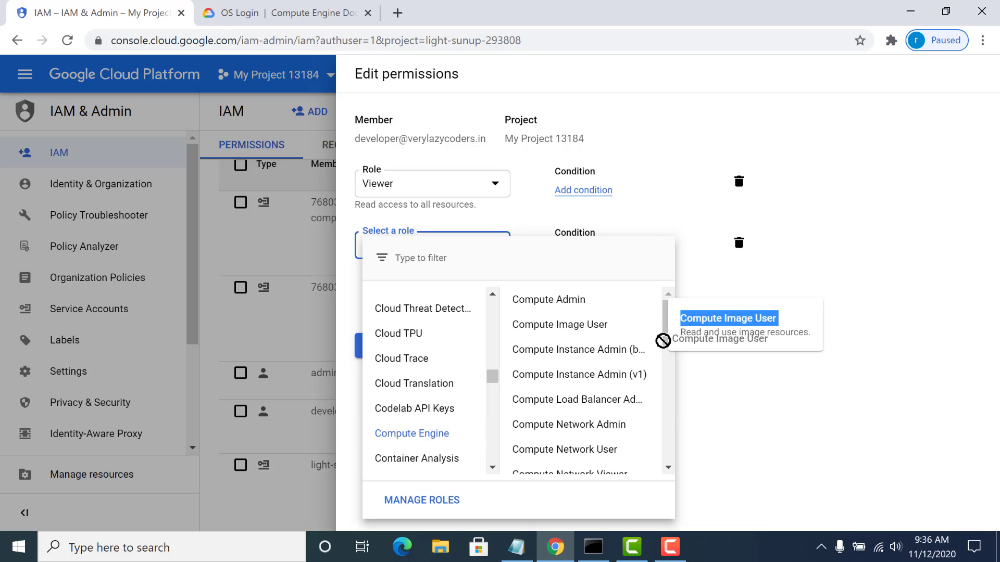
pyautogui.scroll(-3, 669, 372)
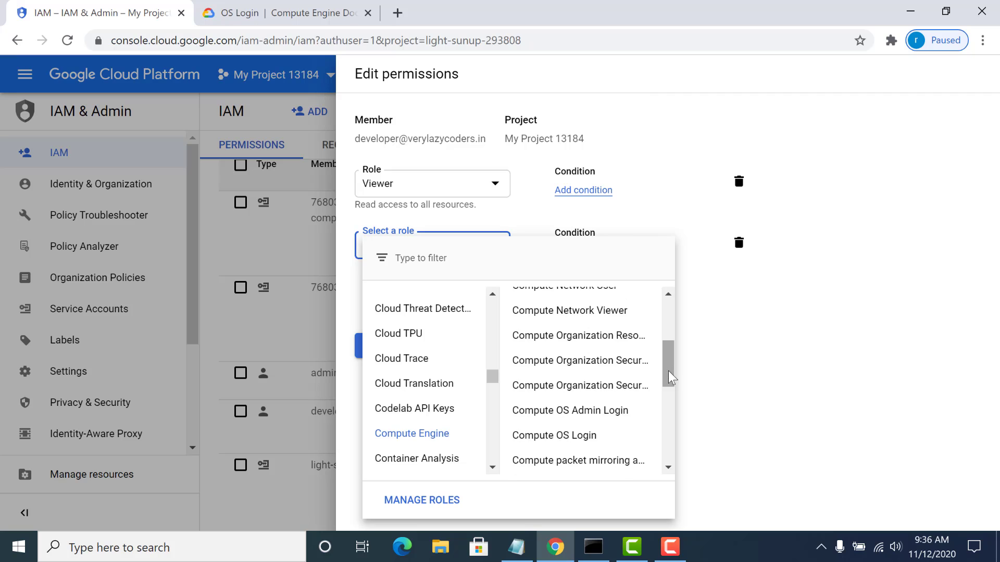
pyautogui.click(581, 417)
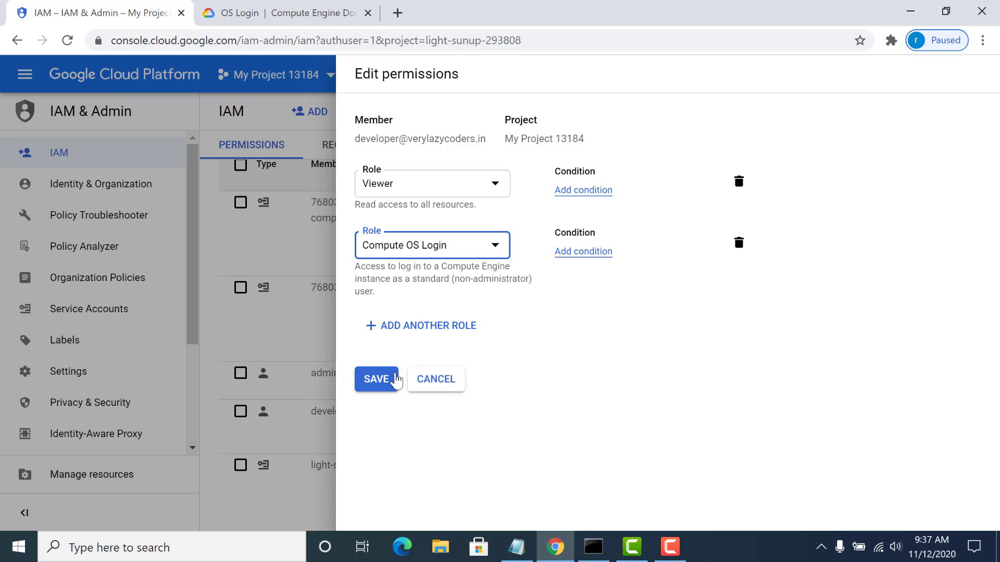
pyautogui.click(396, 381)
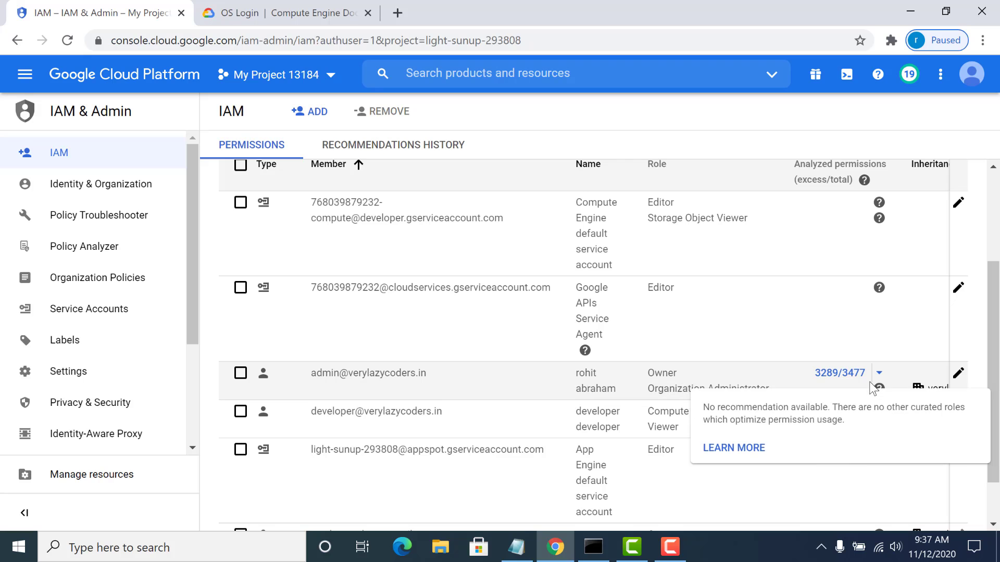
# - Add the Compute Engine role Compute OS Admin Login without a condition to the admin member and save the permissions
pyautogui.click(958, 374)
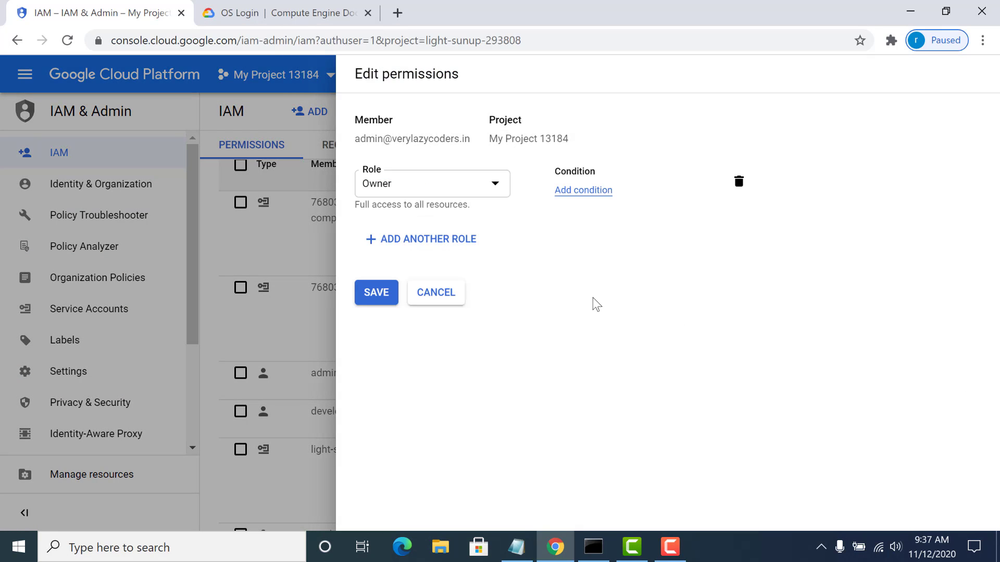
pyautogui.click(410, 243)
pyautogui.click(409, 242)
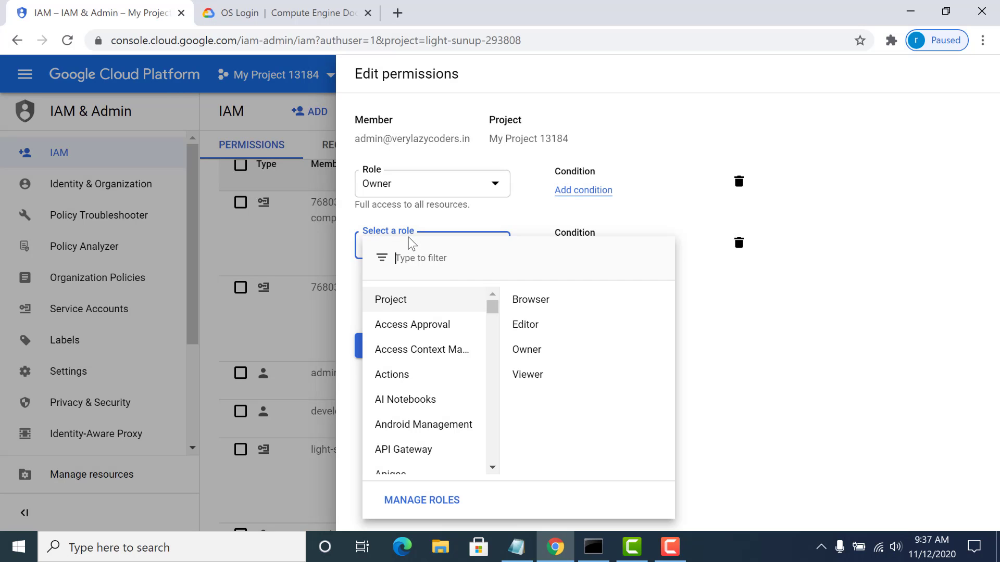
pyautogui.press('Down')
pyautogui.scroll(-10, 497, 380)
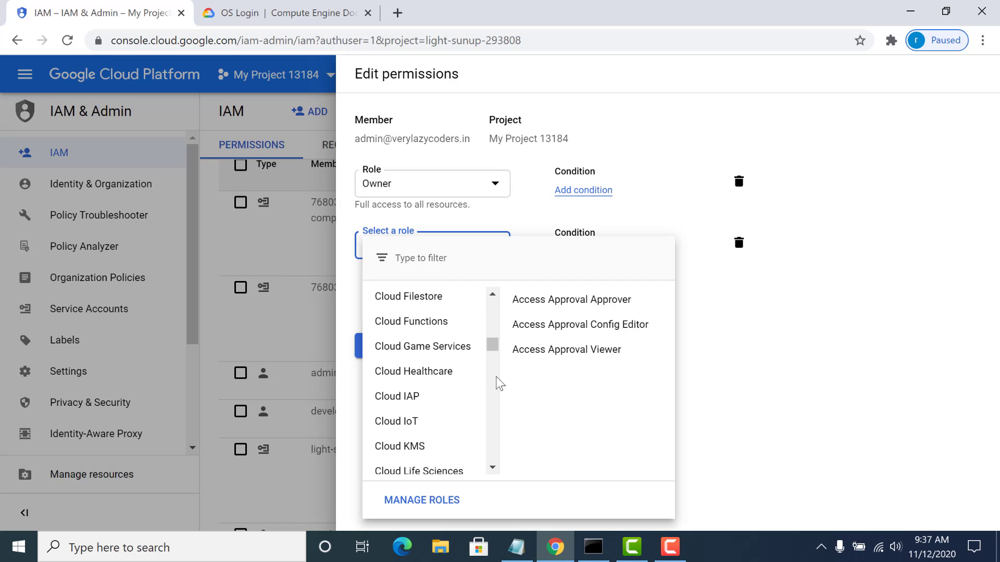
pyautogui.scroll(-3, 500, 384)
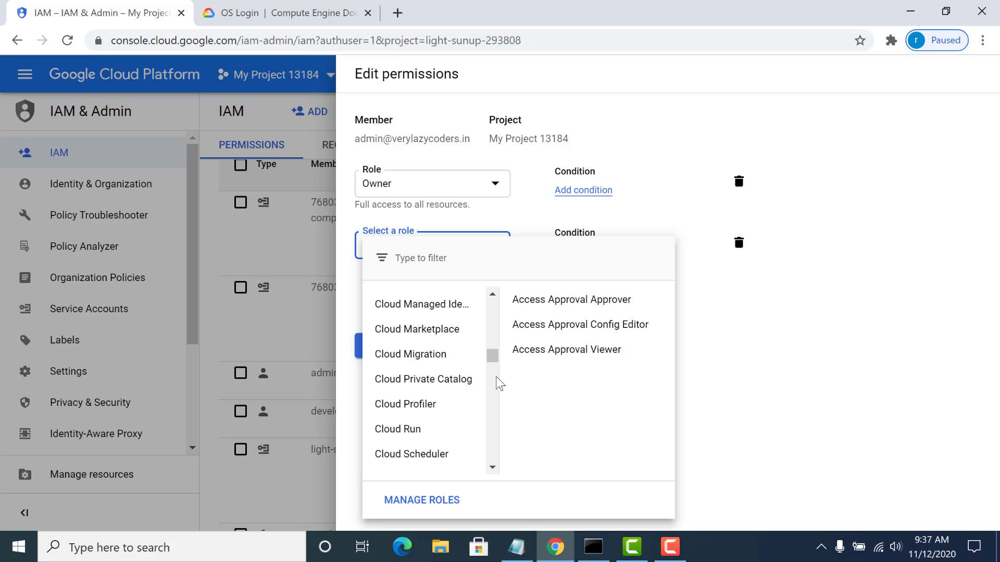
pyautogui.scroll(-3, 500, 384)
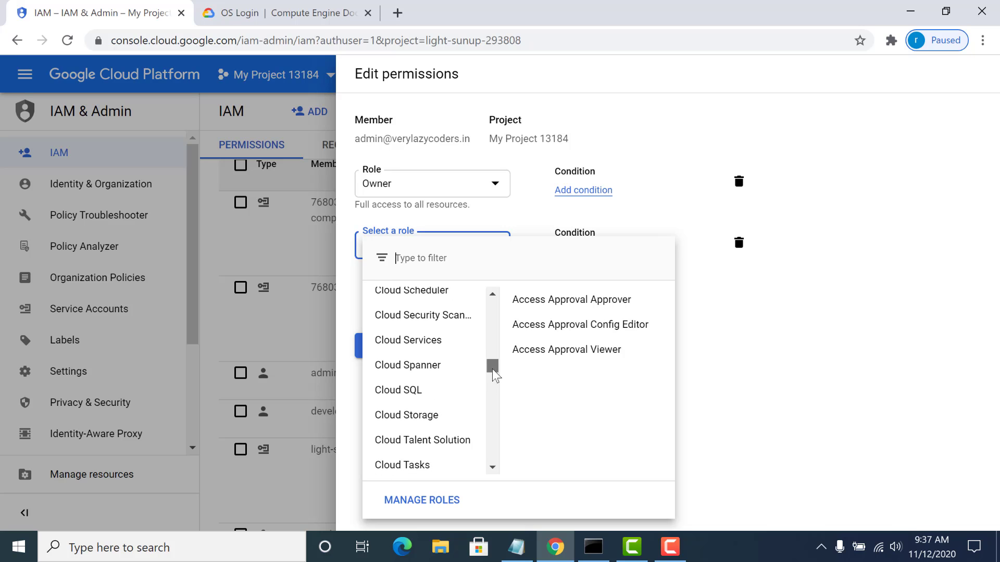
pyautogui.moveTo(493, 369); pyautogui.dragTo(493, 384)
pyautogui.click(406, 386)
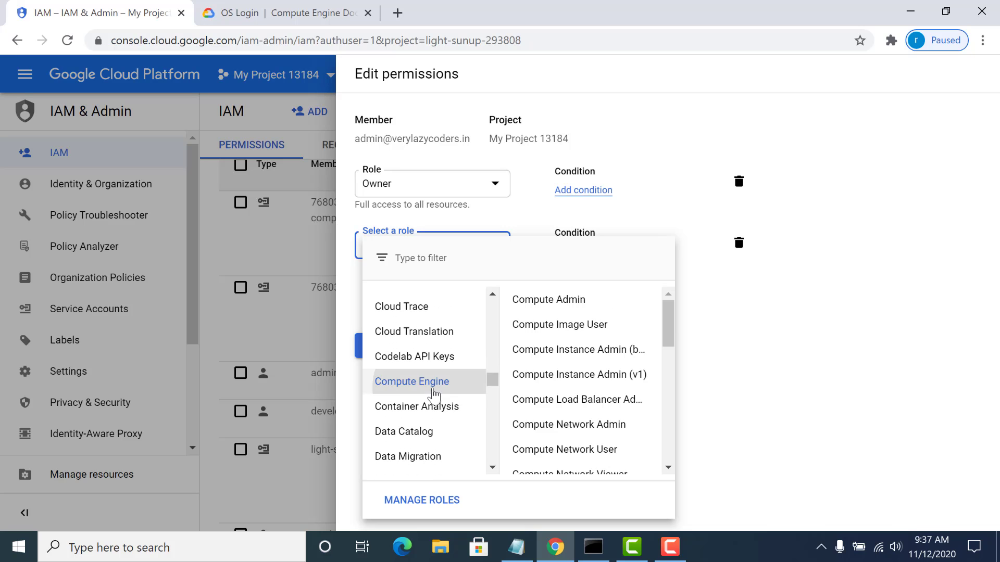
pyautogui.moveTo(663, 323)
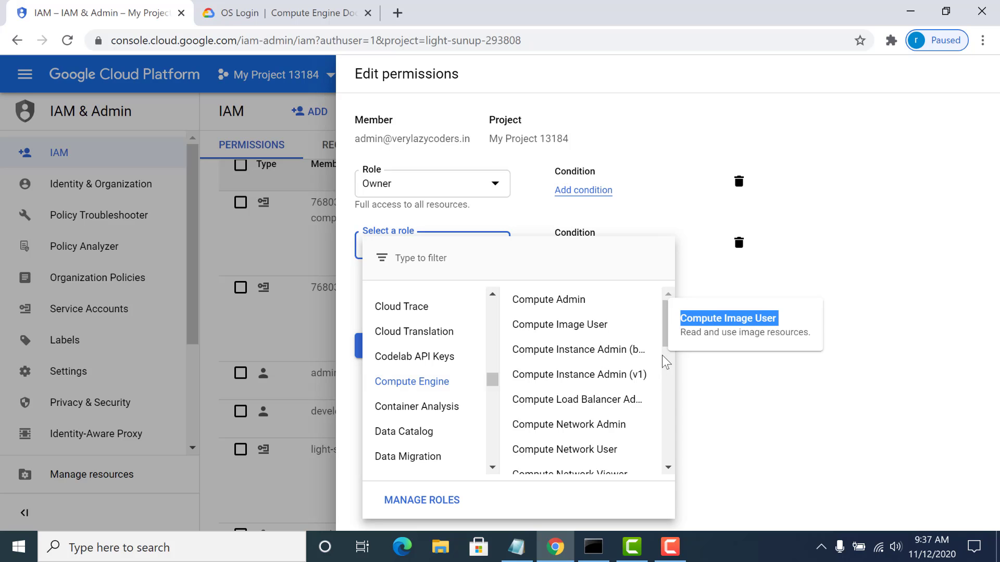
pyautogui.scroll(-3, 663, 379)
pyautogui.click(602, 412)
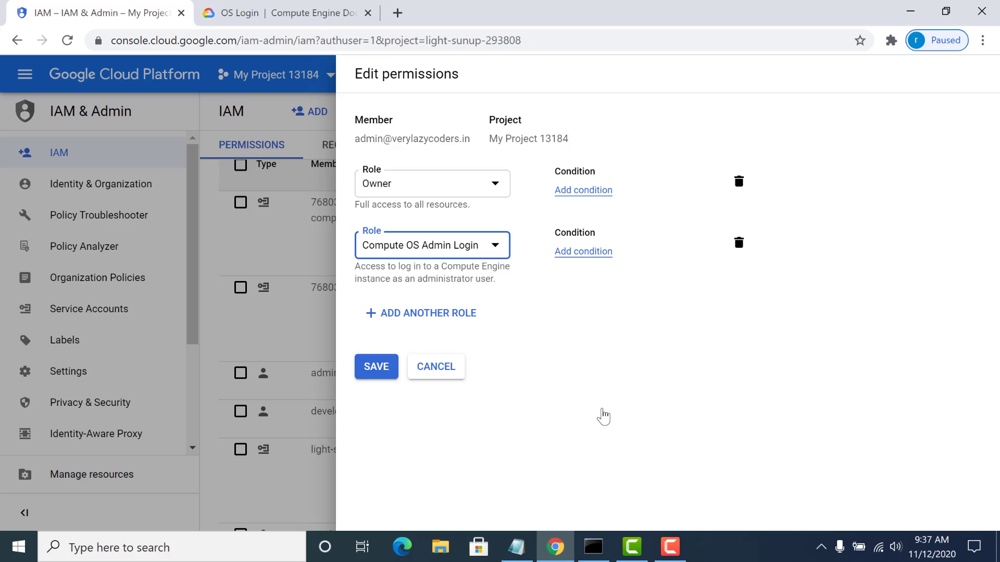
pyautogui.click(367, 370)
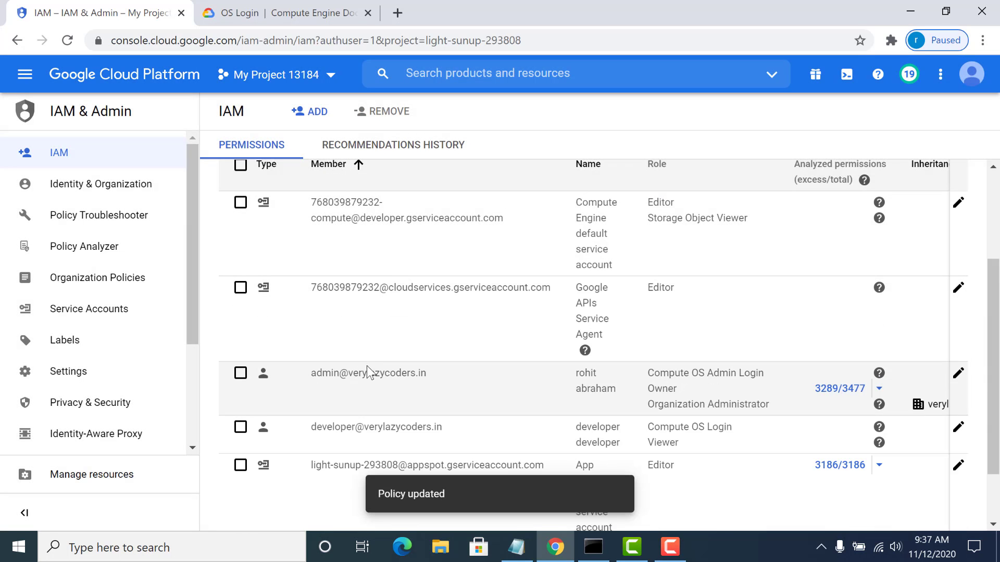
# - Switch to the Notepad notes, review the login methods using Gcloud and PuTTY, and minimize the notes
pyautogui.click(509, 548)
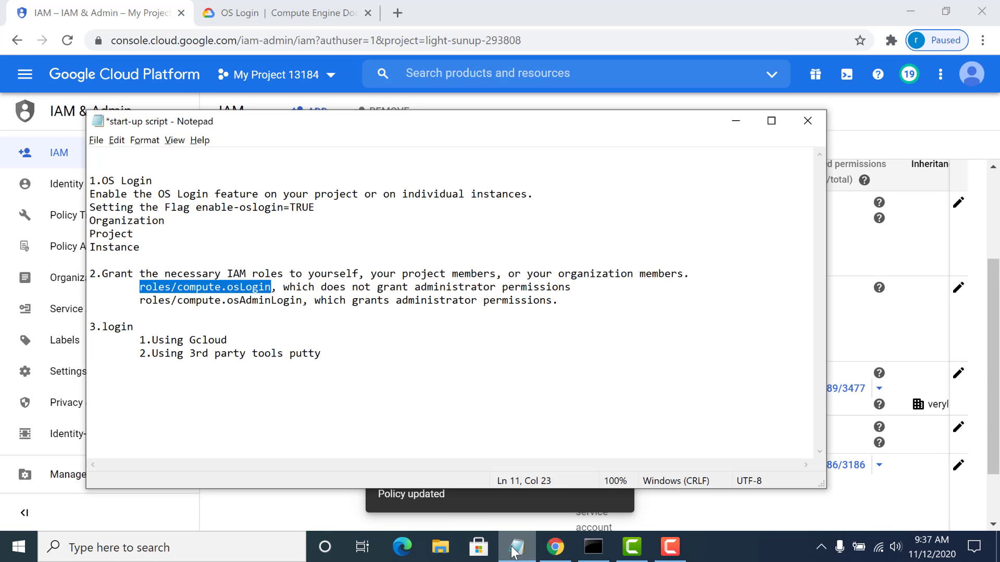
pyautogui.click(513, 550)
pyautogui.click(513, 550)
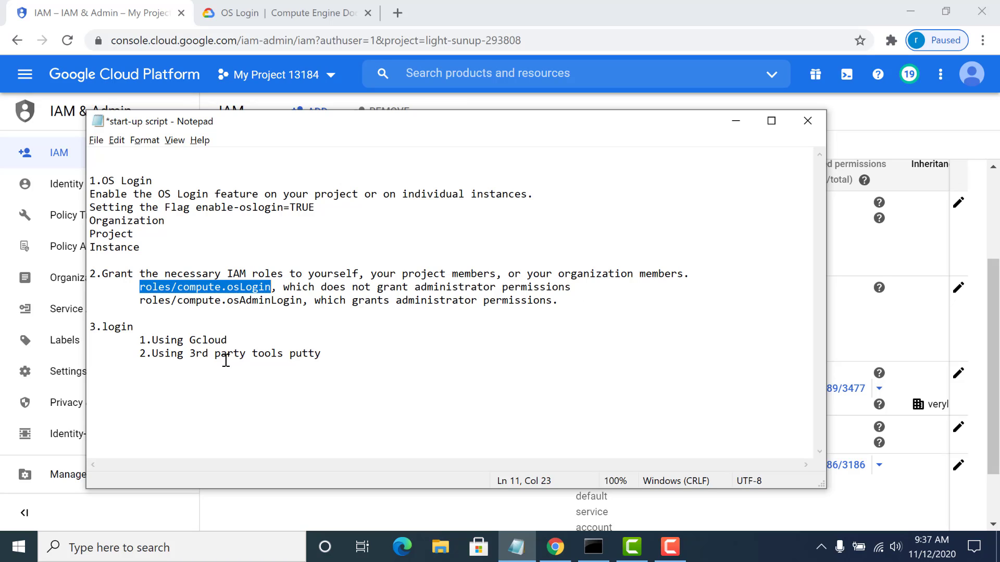
pyautogui.doubleClick(215, 343)
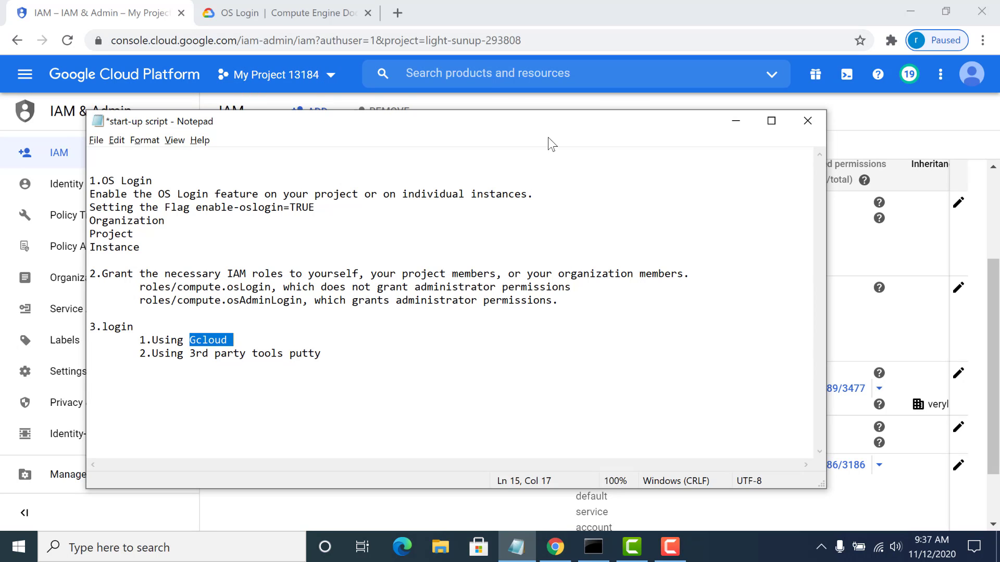
pyautogui.click(738, 119)
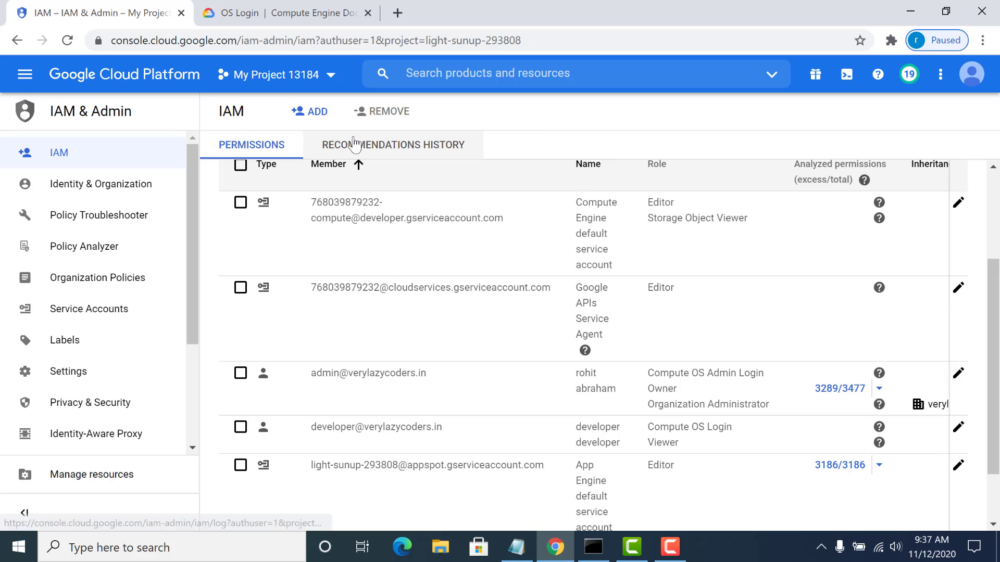
# - Open the Compute Engine VM instances page and test an SSH browser session to instance-1, closing it when connected
pyautogui.click(26, 83)
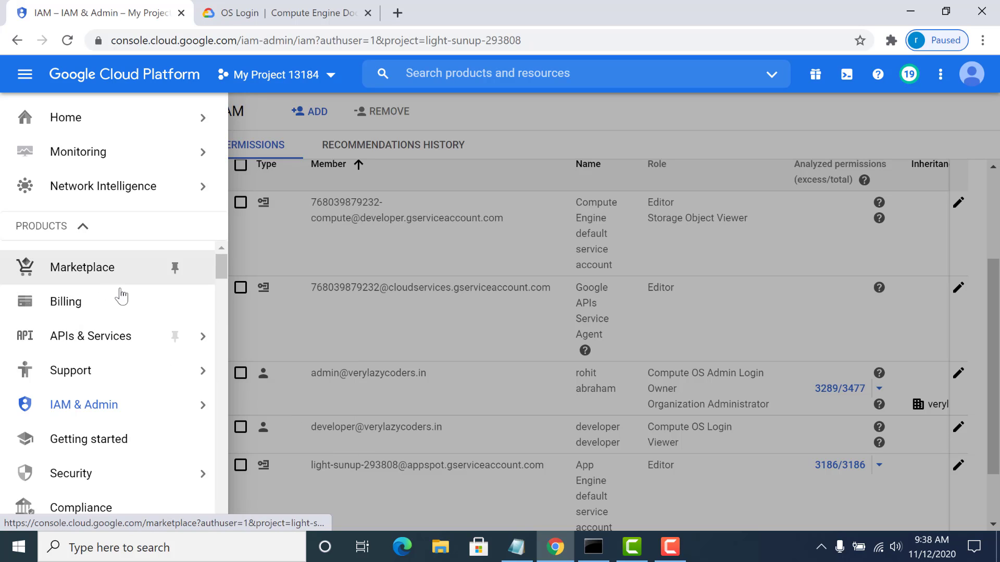
pyautogui.scroll(-1, 122, 293)
pyautogui.scroll(-4, 209, 435)
pyautogui.moveTo(196, 396)
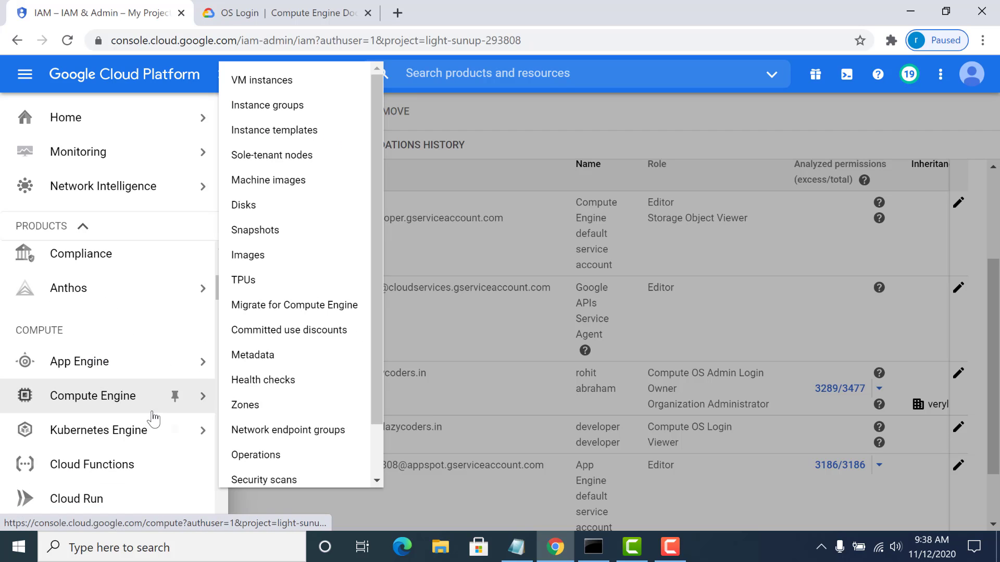
pyautogui.click(263, 81)
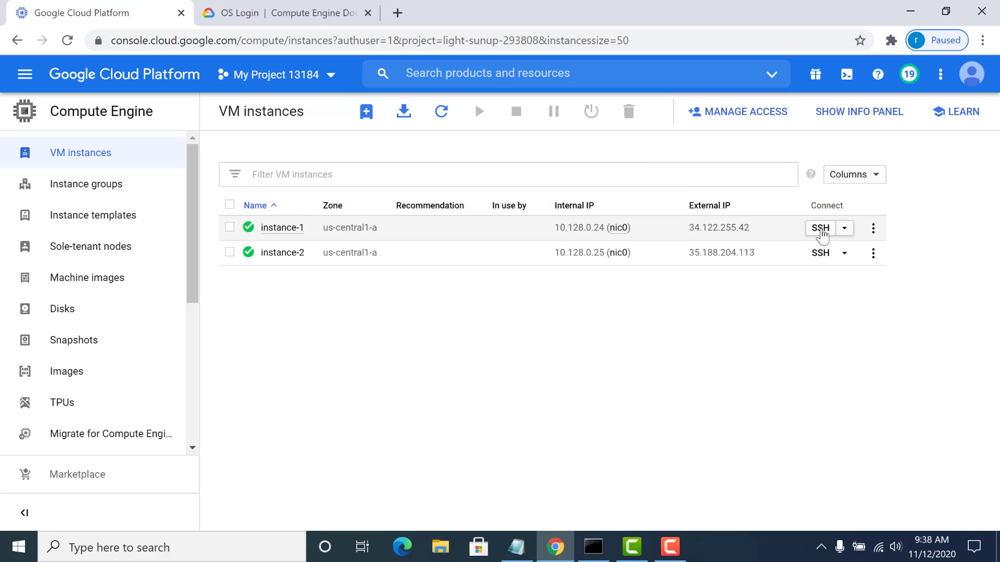
pyautogui.click(821, 229)
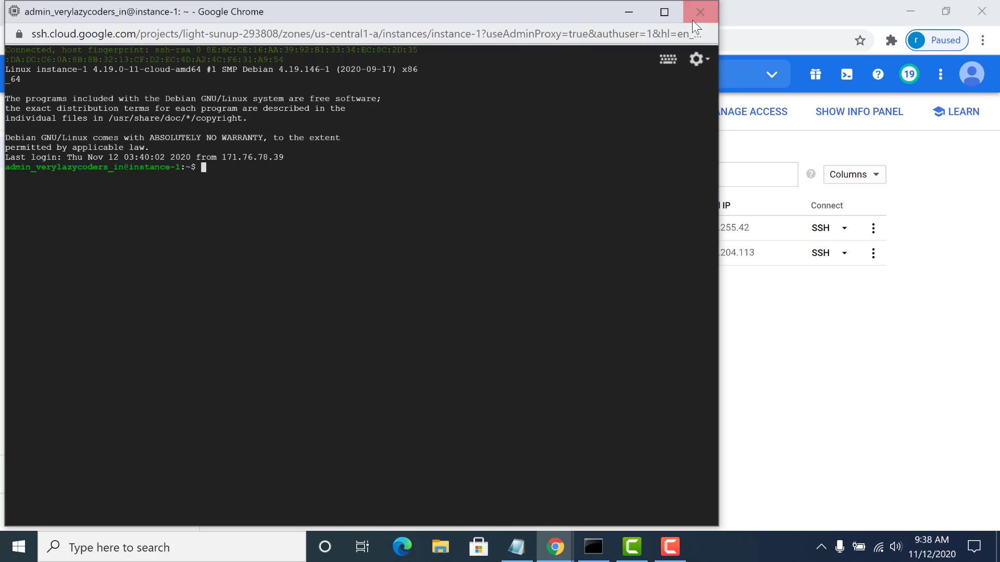
pyautogui.click(693, 18)
# - View the gcloud SSH command for instance-1 and load it into a Cloud Shell terminal, enlarging the terminal area
pyautogui.click(844, 228)
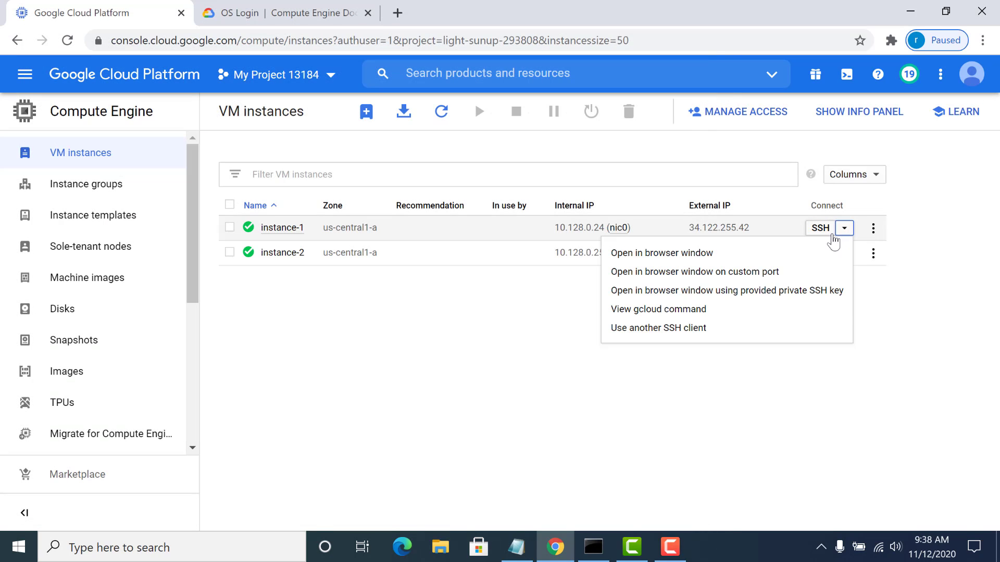
pyautogui.click(743, 311)
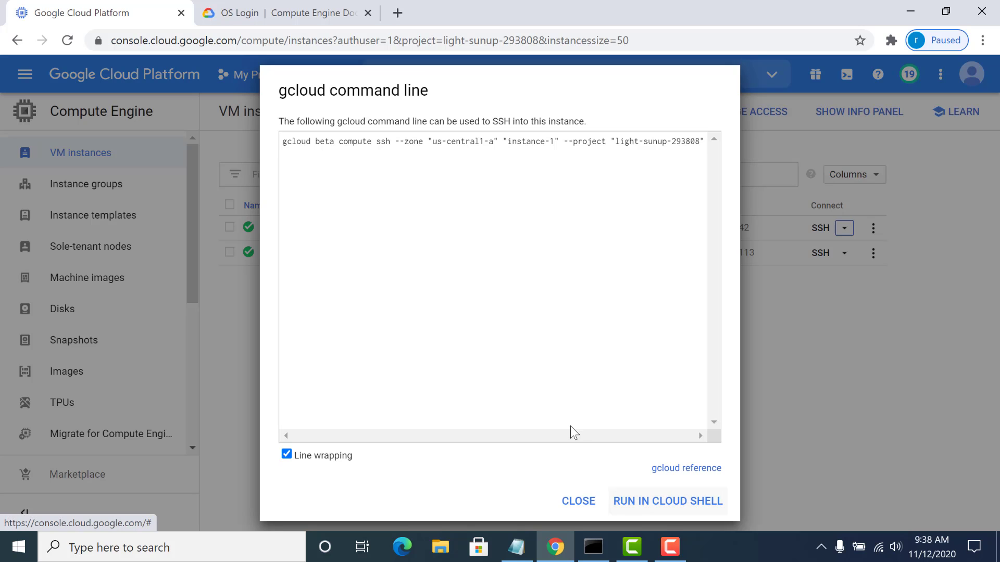
pyautogui.click(650, 502)
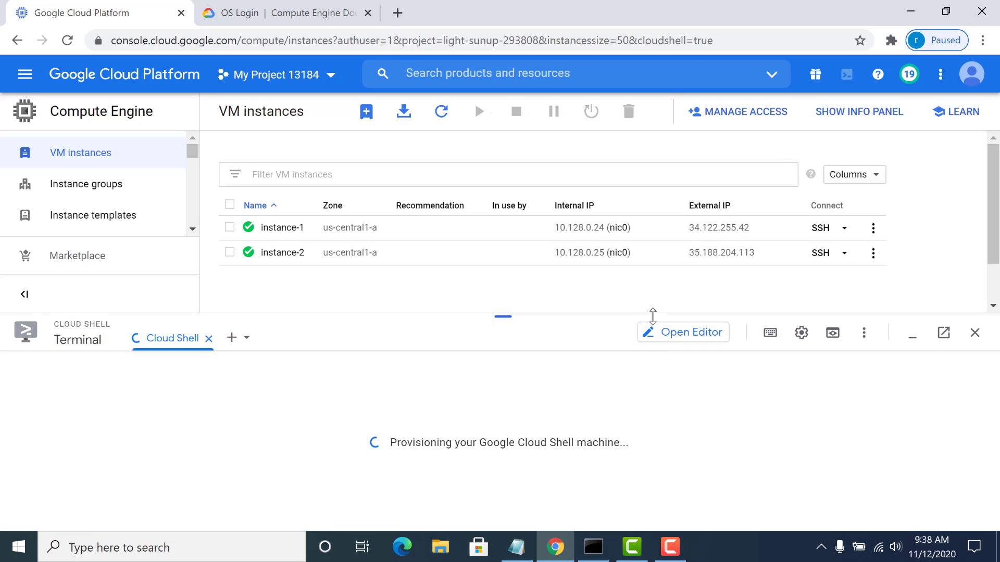
pyautogui.moveTo(651, 315); pyautogui.dragTo(664, 256)
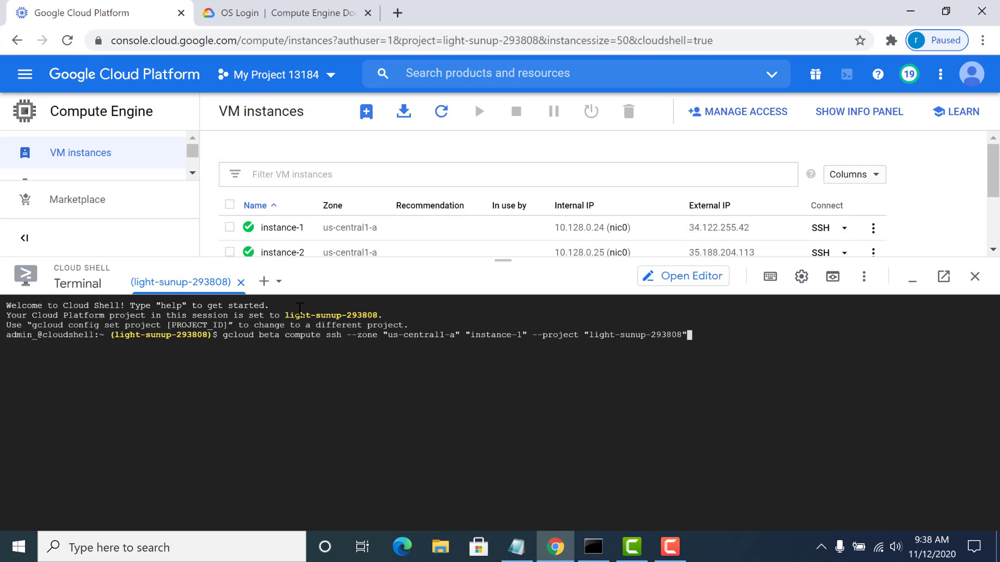
# - Remove beta from the gcloud compute ssh command, run it and authorize Cloud Shell to log in to instance-1
pyautogui.hotkey('ctrl', 'Left')
pyautogui.hotkey('ctrl', 'Left')
pyautogui.hotkey('ctrl', 'Left')
pyautogui.hotkey('ctrl', 'Left')
pyautogui.hotkey('ctrl', 'Left')
pyautogui.hotkey('ctrl', 'Left')
pyautogui.hotkey('ctrl', 'Left')
pyautogui.hotkey('ctrl', 'Left')
pyautogui.hotkey('ctrl', 'Left')
pyautogui.hotkey('ctrl', 'Left')
pyautogui.hotkey('ctrl', 'Left')
pyautogui.hotkey('ctrl', 'Left')
pyautogui.press('BackSpace')
pyautogui.press('BackSpace')
pyautogui.press('BackSpace')
pyautogui.press('BackSpace')
pyautogui.press('BackSpace')
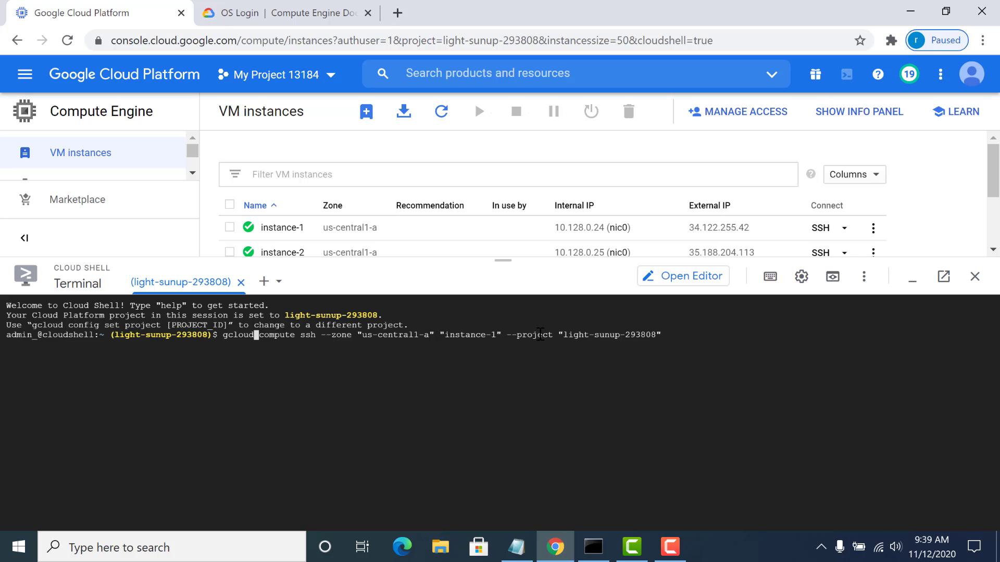
pyautogui.press('Return')
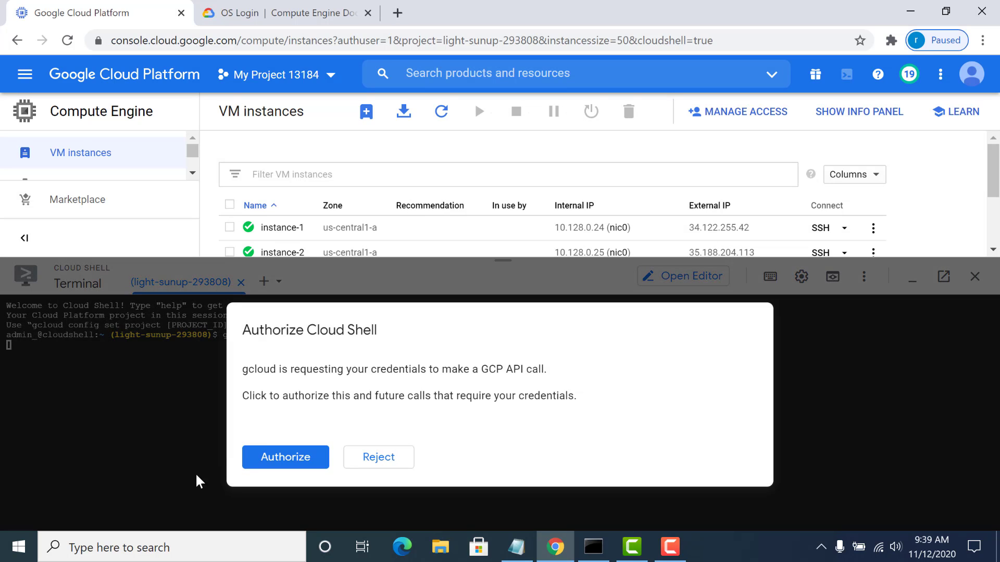
pyautogui.click(273, 458)
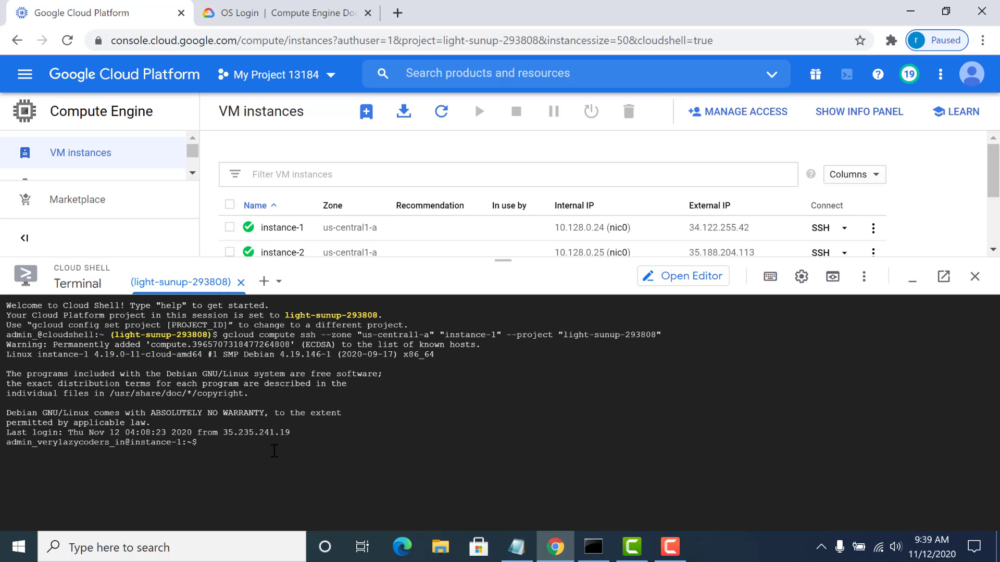
pyautogui.press('Return')
pyautogui.press('Return')
pyautogui.press('Return')
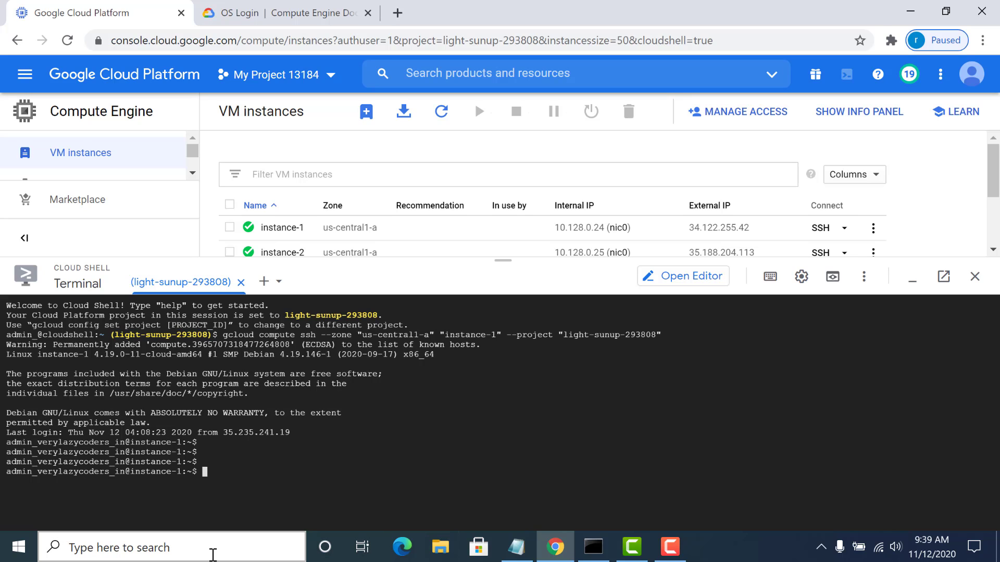
# - Launch PuTTYgen and generate a 2048-bit RSA public/private key pair
pyautogui.click(213, 555)
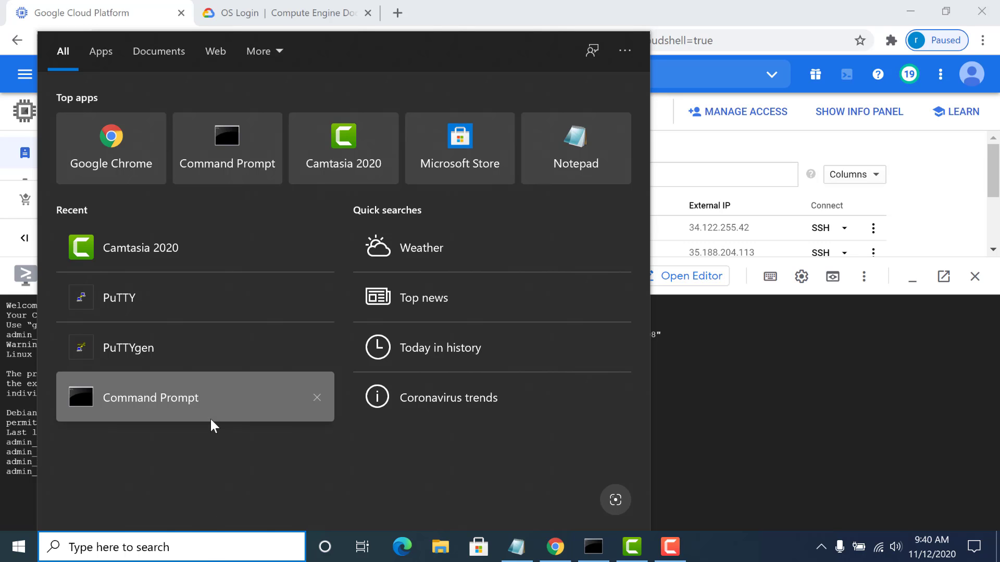
pyautogui.click(224, 343)
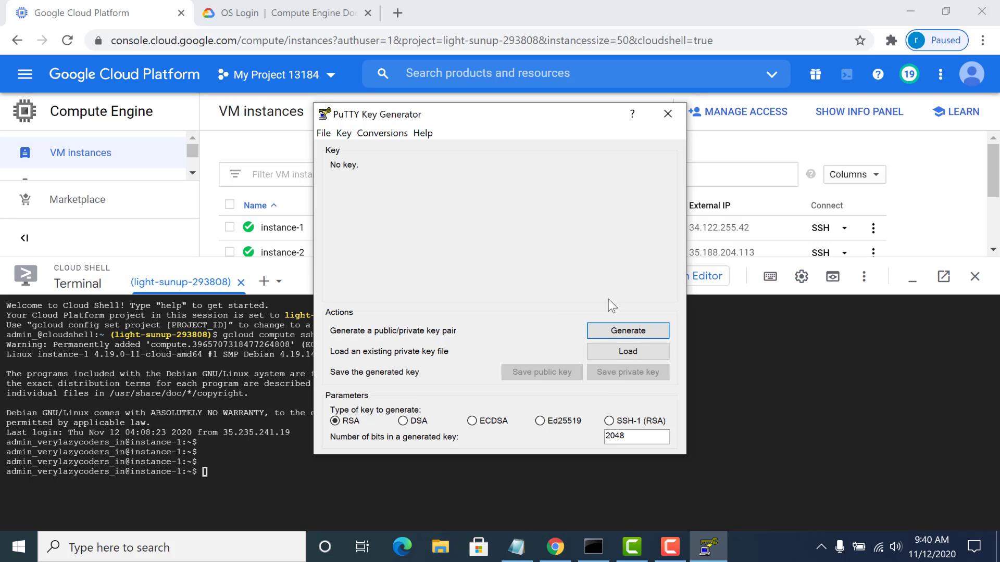
pyautogui.click(607, 328)
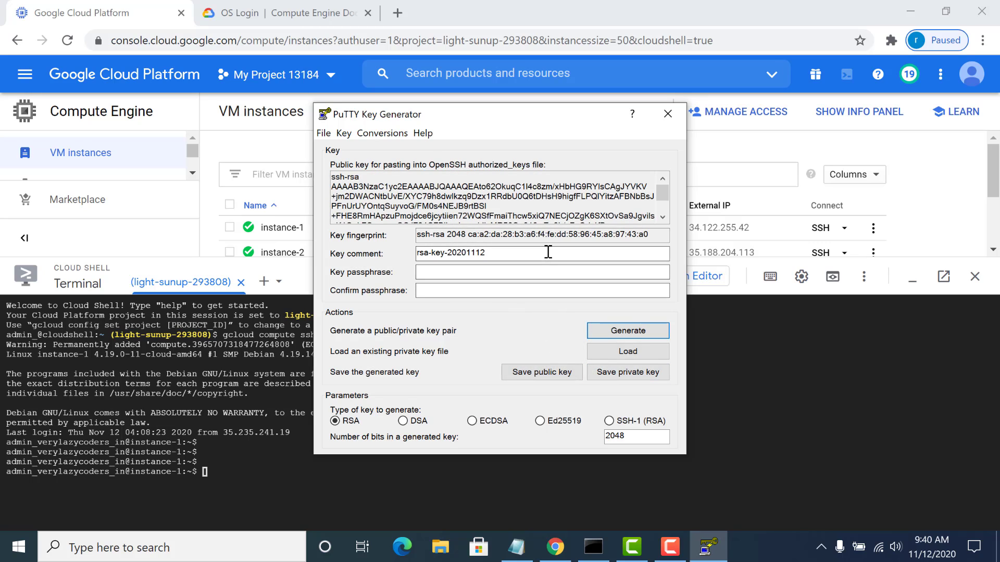
# - Save the private key without a passphrase as private in Documents, deleting the existing file of that name first
pyautogui.click(611, 374)
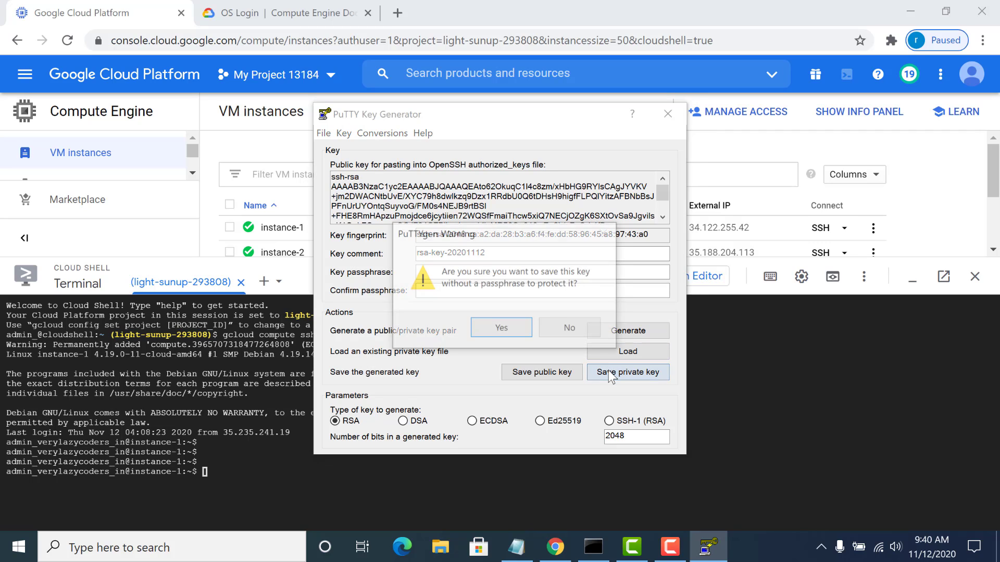
pyautogui.click(520, 326)
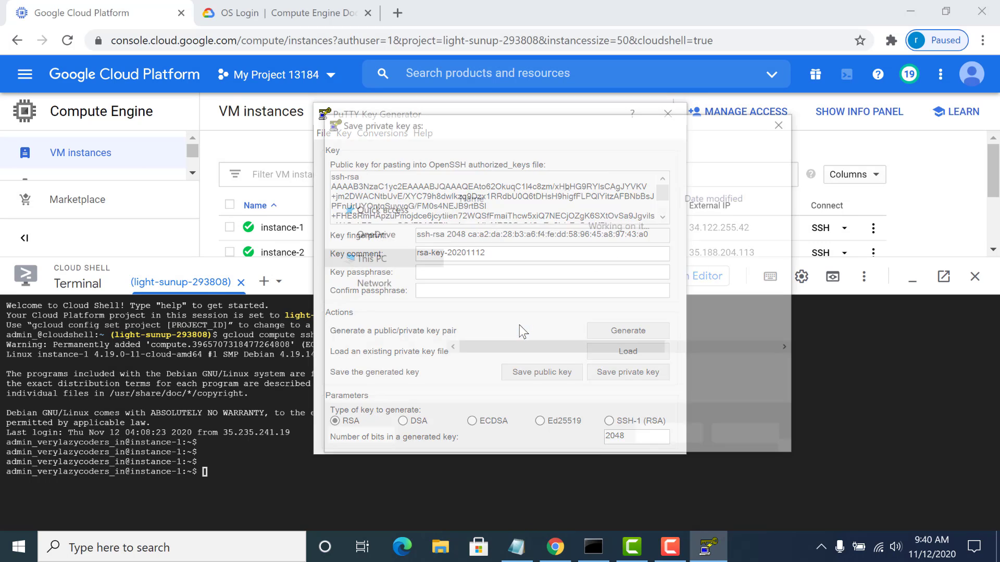
pyautogui.click(482, 292)
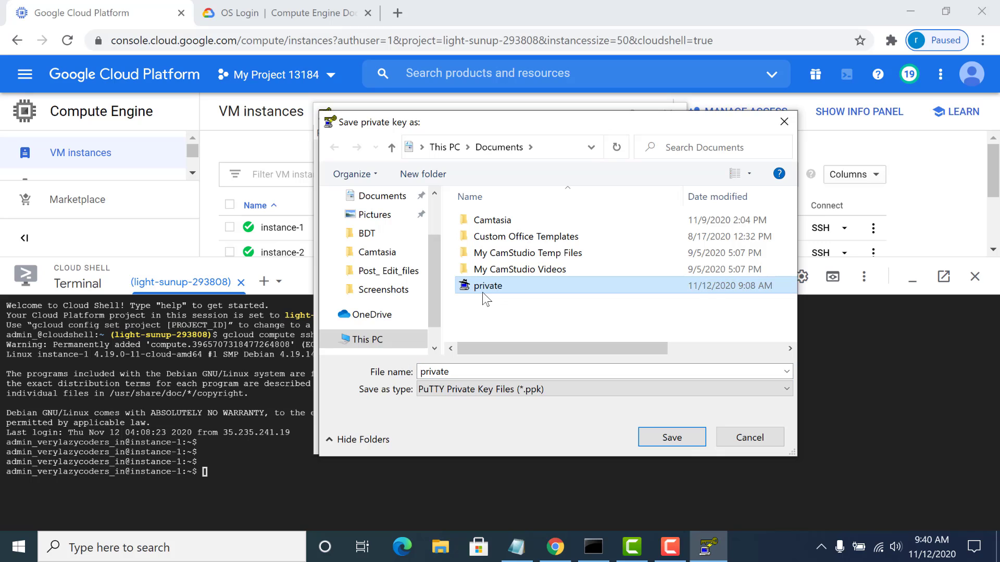
pyautogui.rightClick(482, 293)
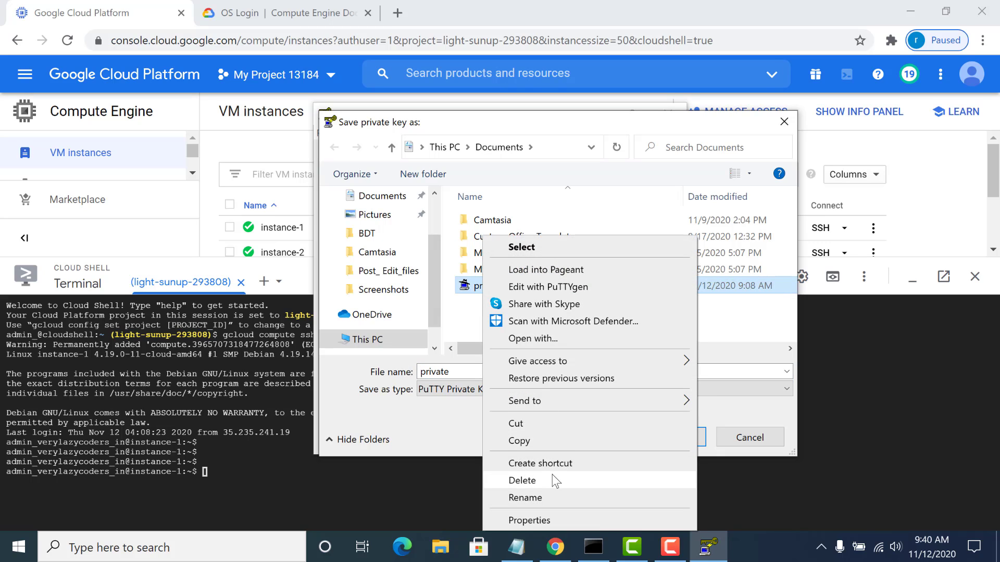
pyautogui.click(553, 475)
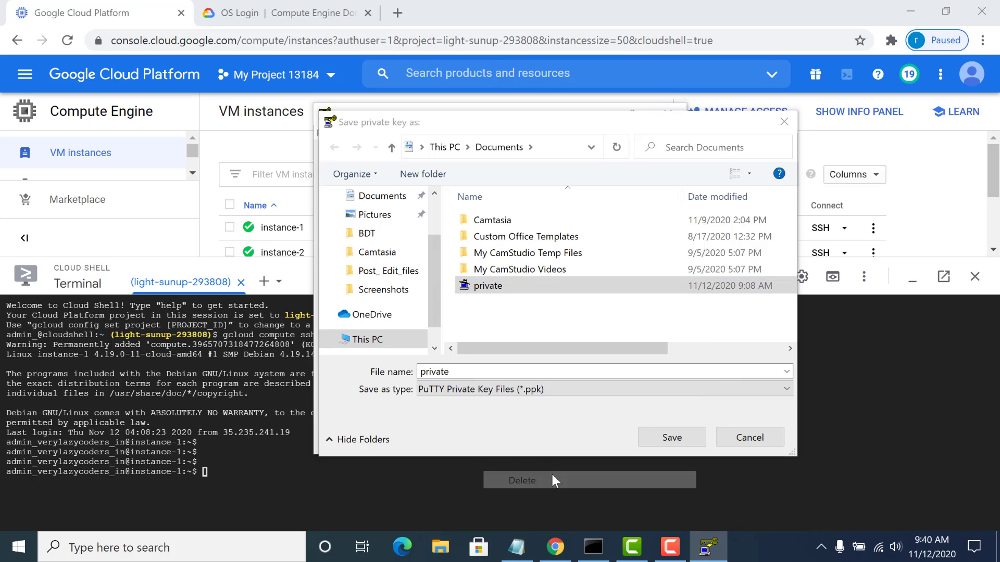
pyautogui.click(655, 439)
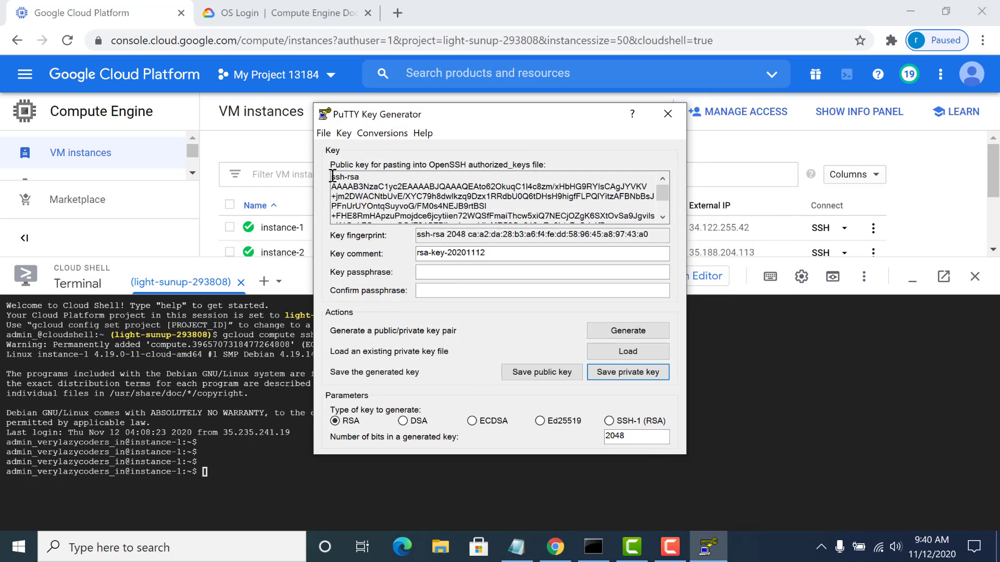
# - Copy the full OpenSSH public key from PuTTYgen and delete the existing public file from Documents
pyautogui.moveTo(332, 177); pyautogui.dragTo(507, 246)
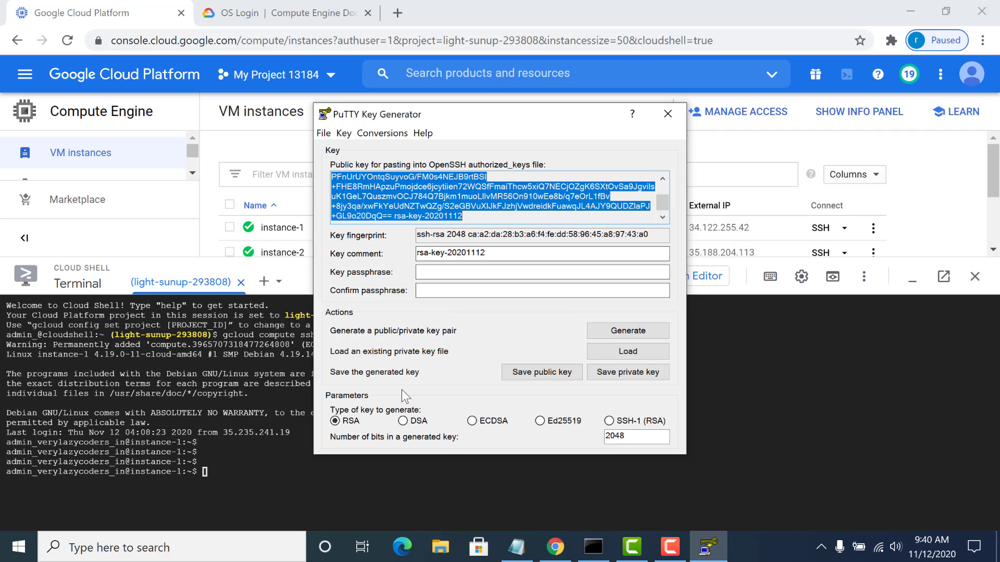
pyautogui.click(435, 551)
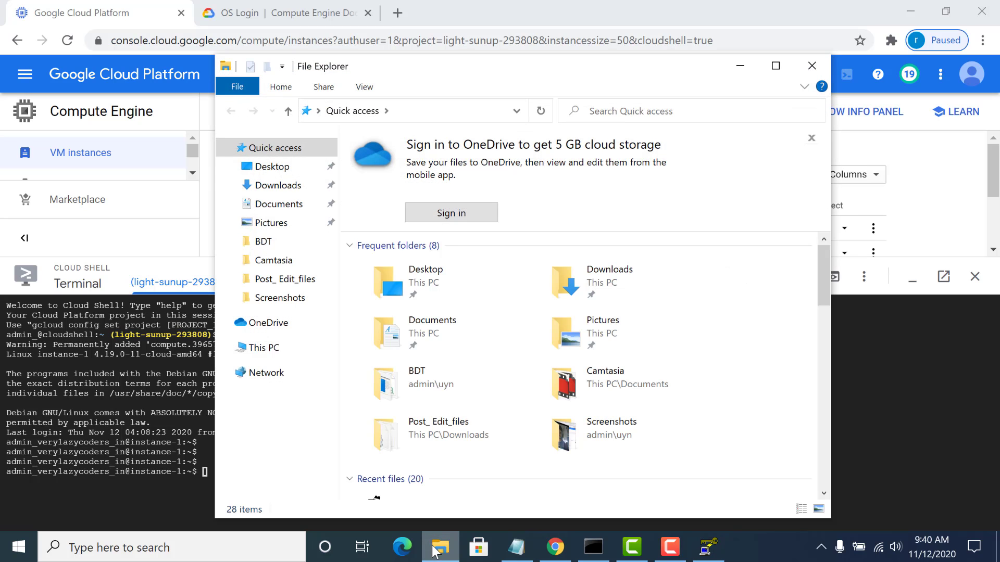
pyautogui.click(266, 204)
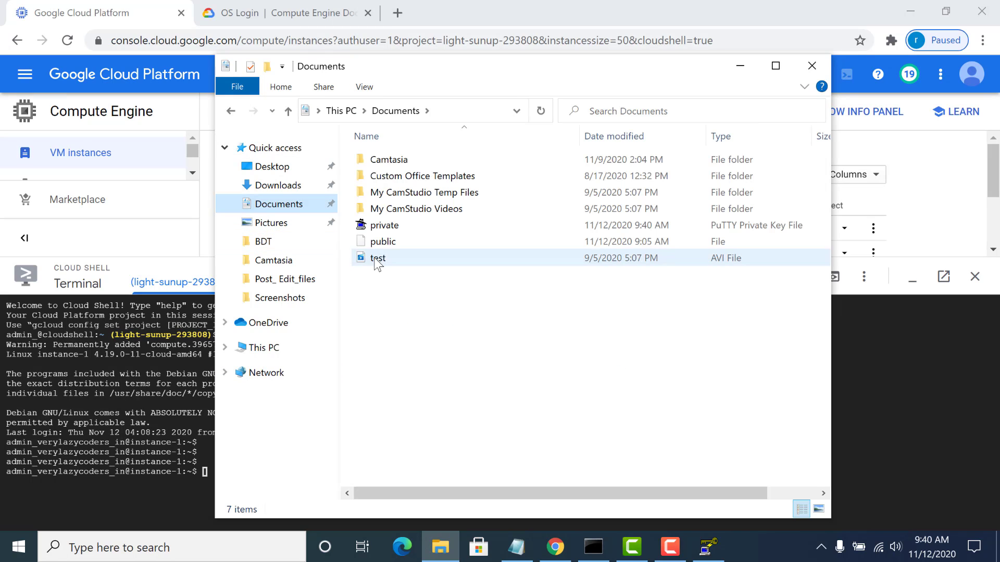
pyautogui.click(381, 245)
pyautogui.press('Delete')
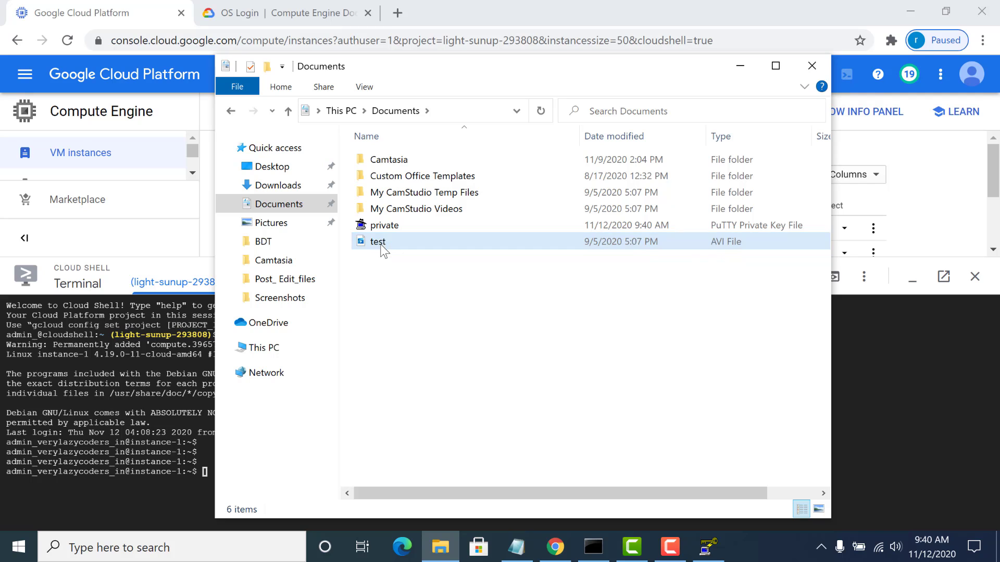
# - Create a new text document named public in the Documents folder
pyautogui.rightClick(391, 276)
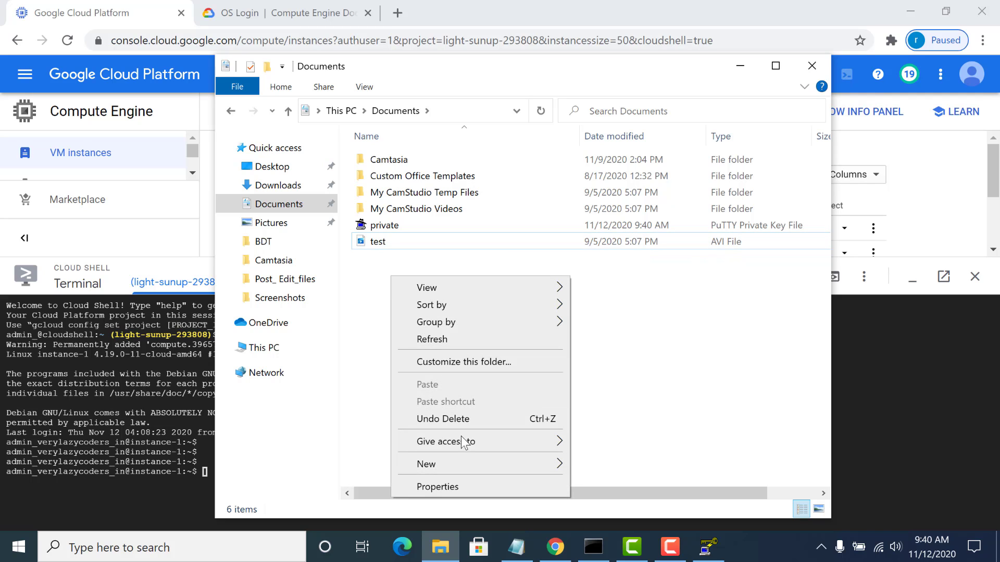
pyautogui.moveTo(467, 462)
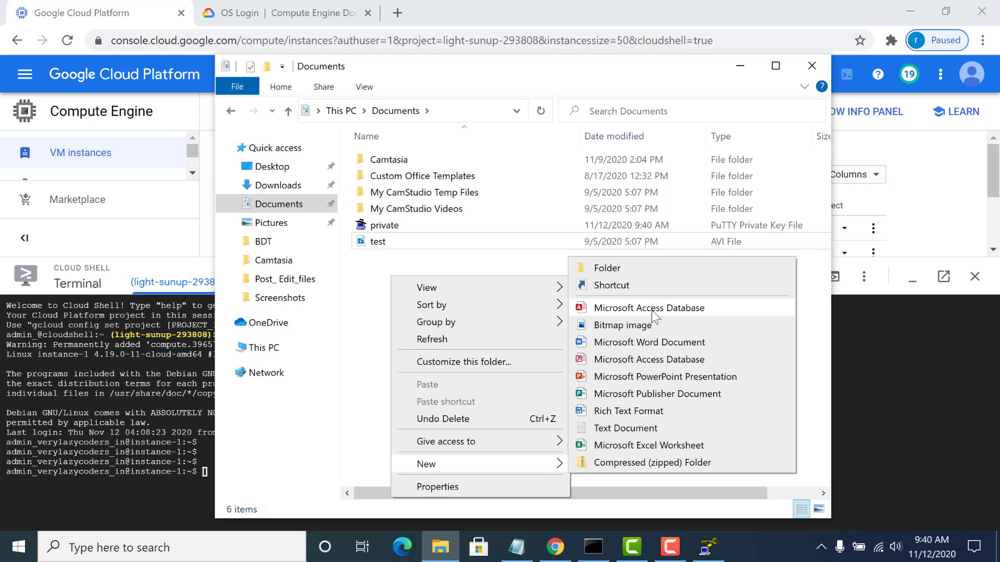
pyautogui.click(614, 431)
pyautogui.write('public')
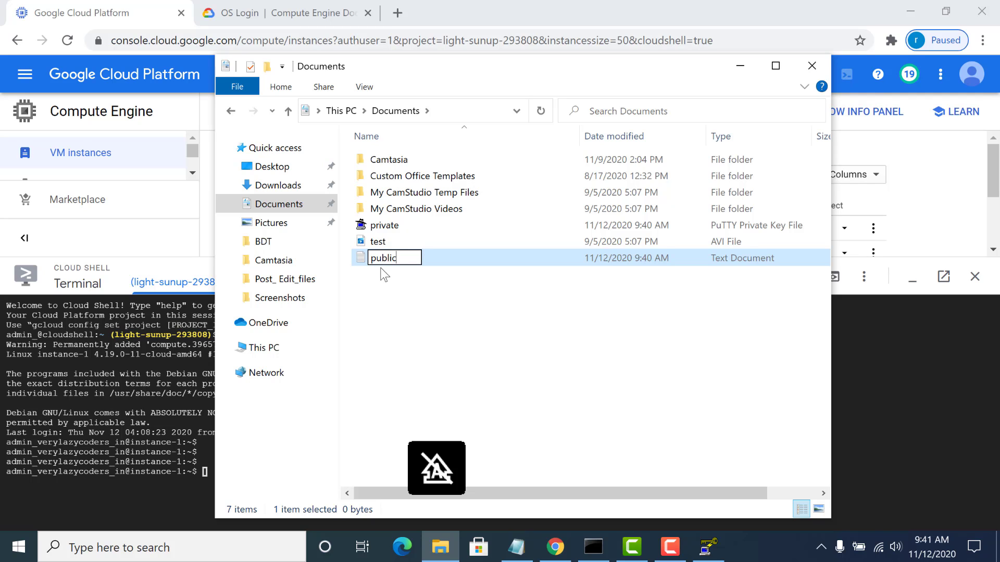
pyautogui.press('Return')
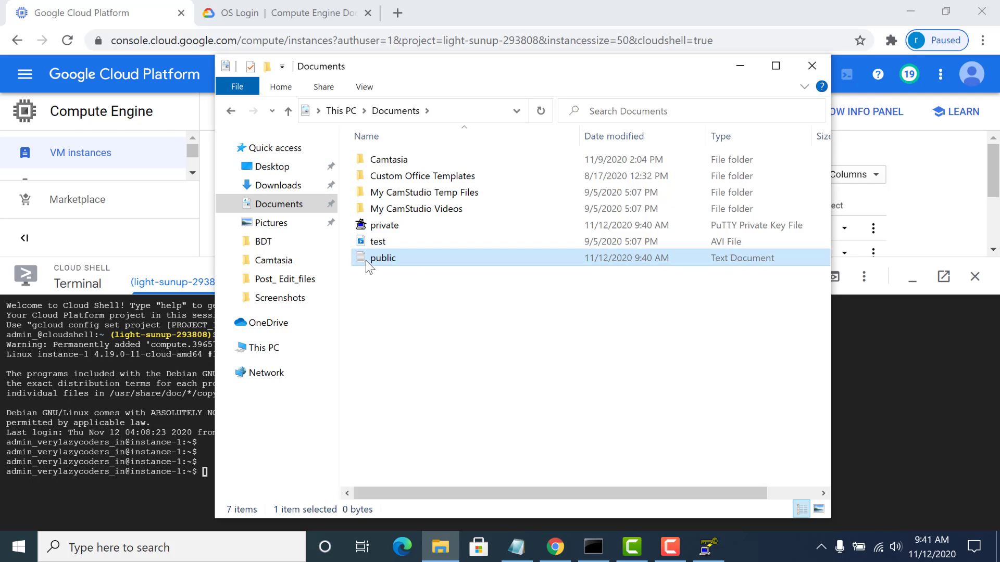
# - Paste the copied public key into the public text document, save it, and close PuTTYgen
pyautogui.doubleClick(365, 260)
pyautogui.hotkey('ctrl', 'v')
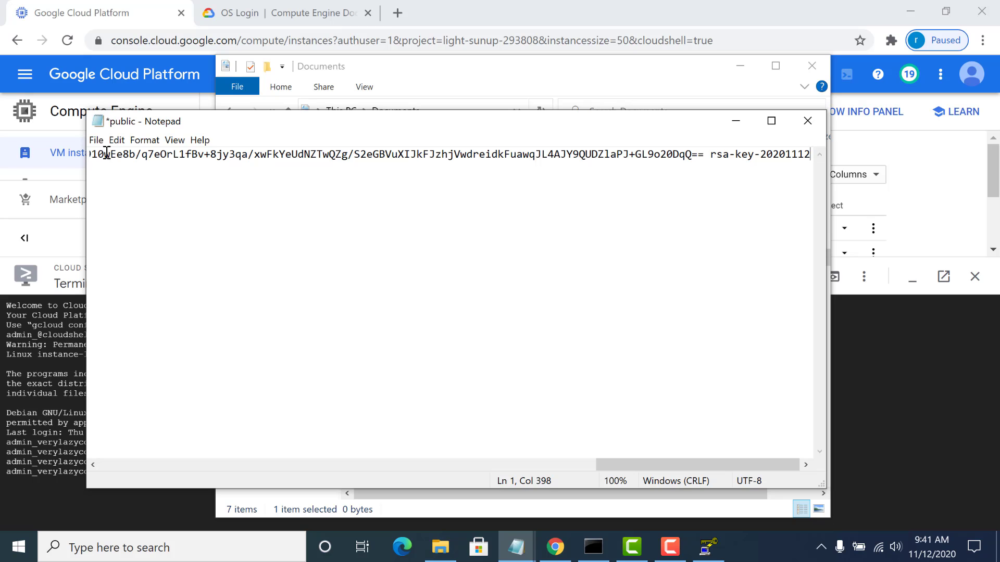
pyautogui.click(96, 140)
pyautogui.click(101, 196)
pyautogui.click(736, 120)
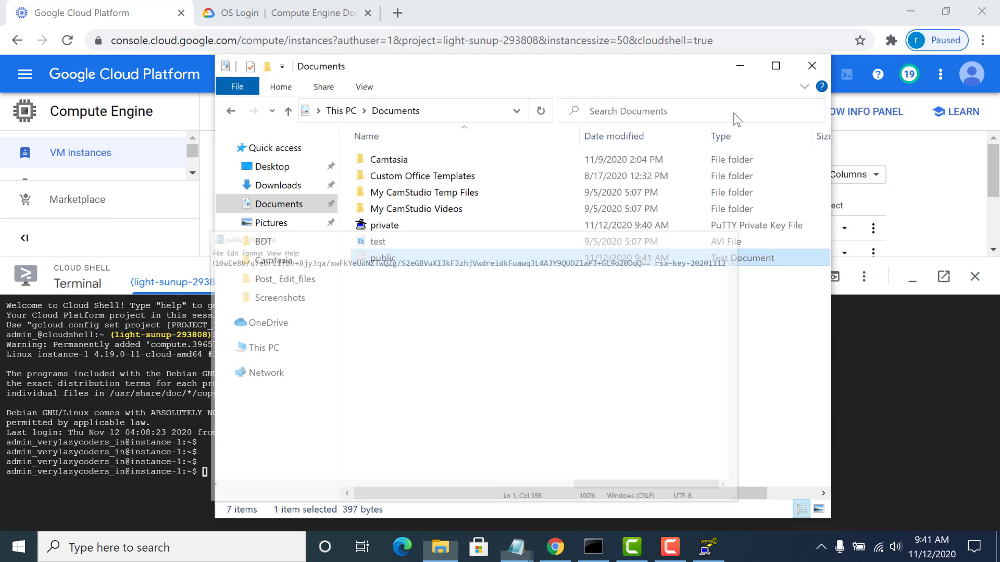
pyautogui.click(740, 73)
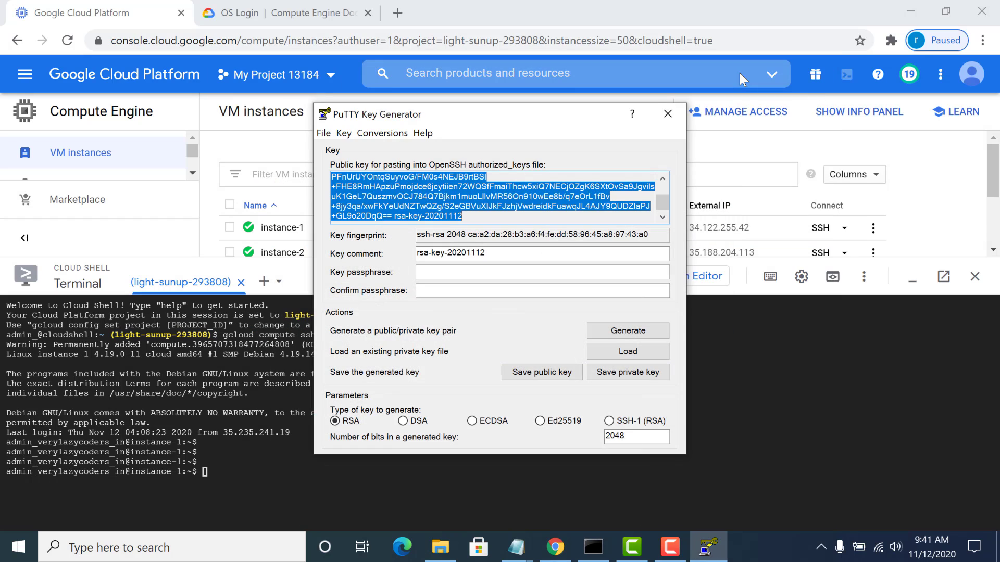
pyautogui.click(659, 114)
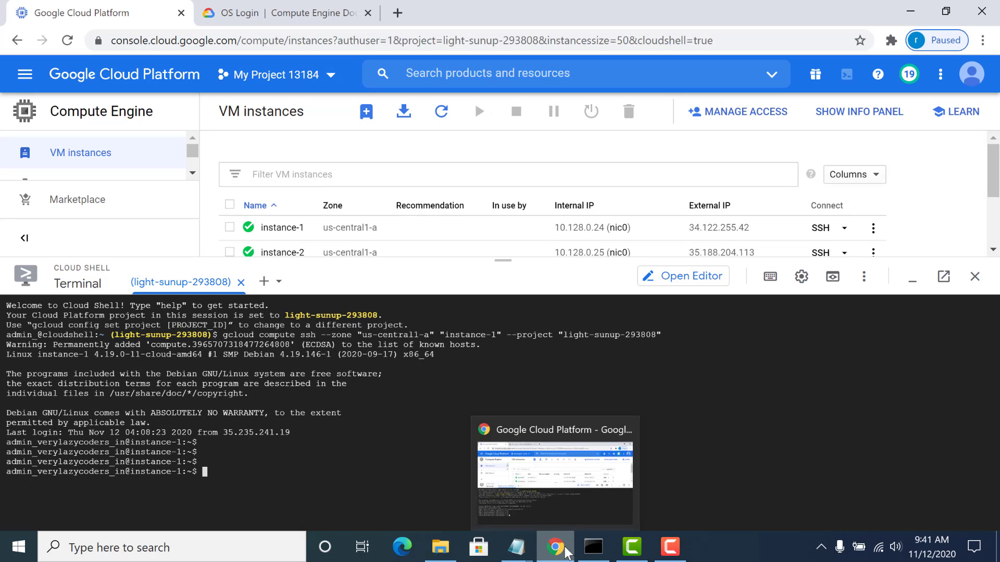
# - Copy gcloud compute os-login ssh-keys add from Step 5 of the Setting up OS Login documentation
pyautogui.click(334, 12)
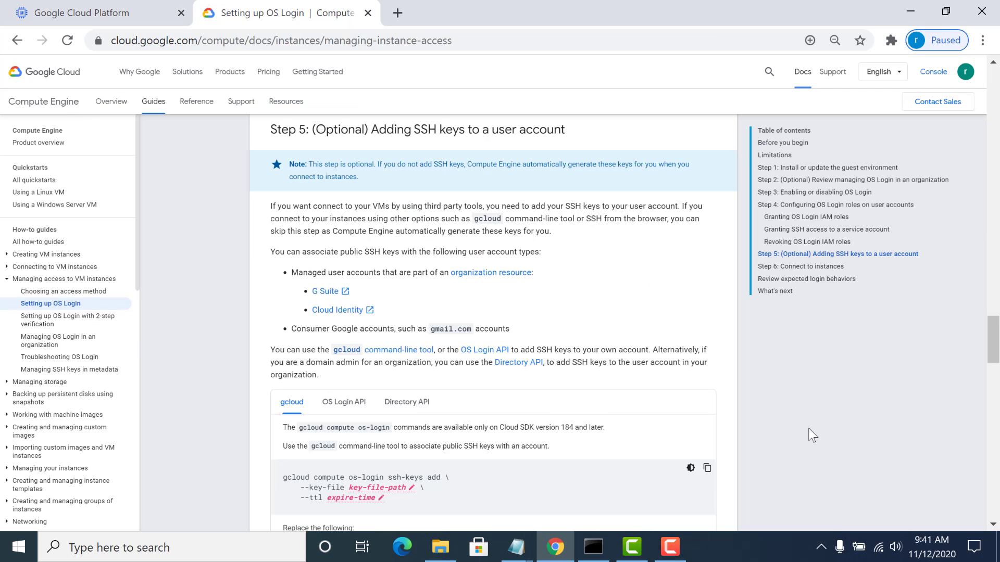
pyautogui.moveTo(996, 364); pyautogui.dragTo(996, 374)
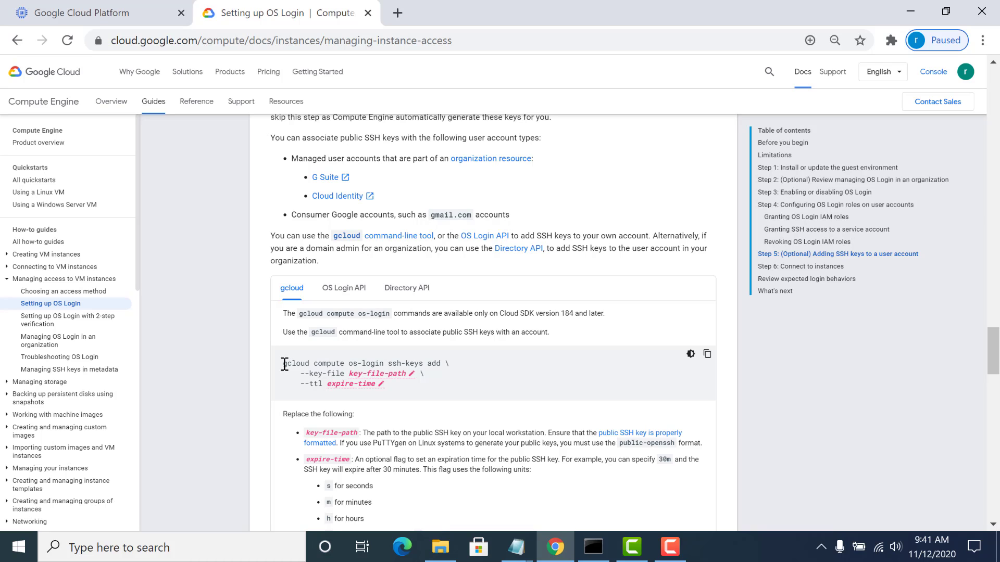
pyautogui.moveTo(284, 364); pyautogui.dragTo(440, 363)
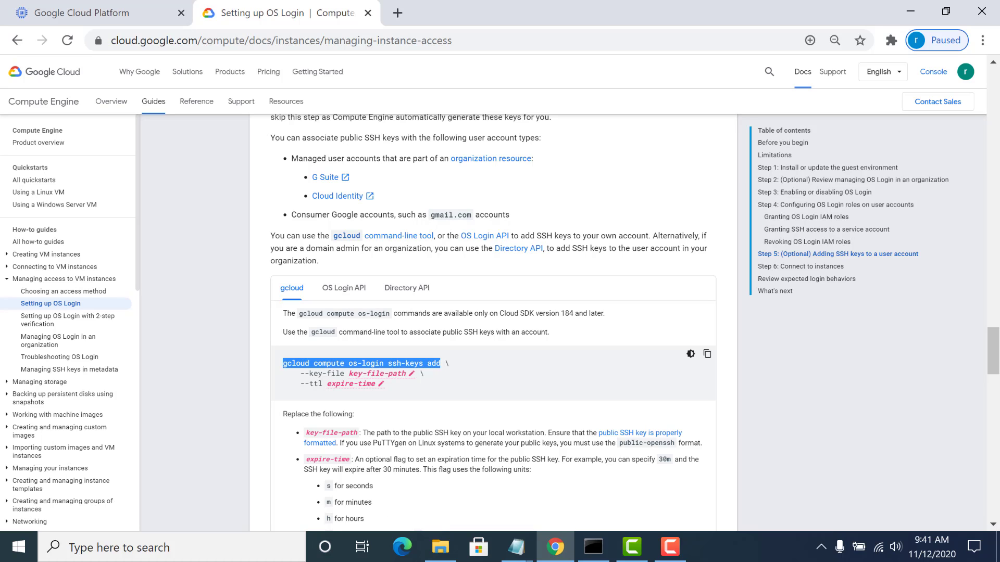
# - Switch to Command Prompt and clear its screen with cls
pyautogui.click(593, 546)
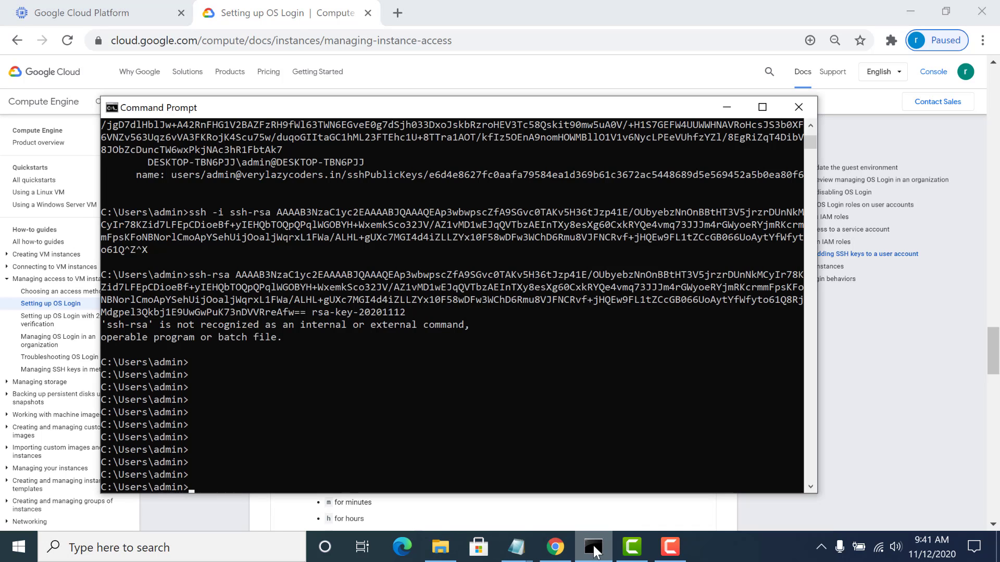
pyautogui.press('Return')
pyautogui.press('Return')
pyautogui.press('Return')
pyautogui.press('Return')
pyautogui.press('Return')
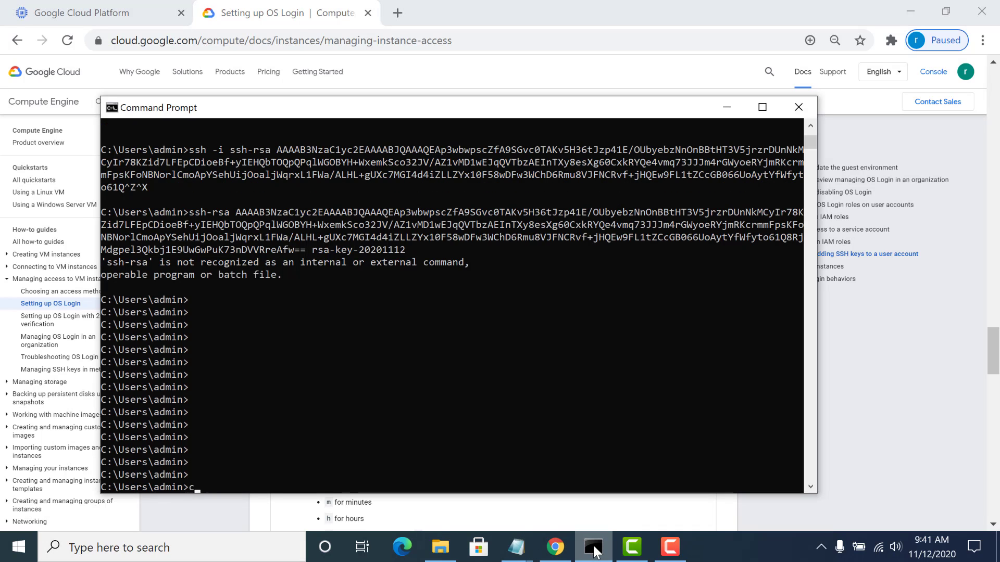
pyautogui.write('cls')
pyautogui.press('Return')
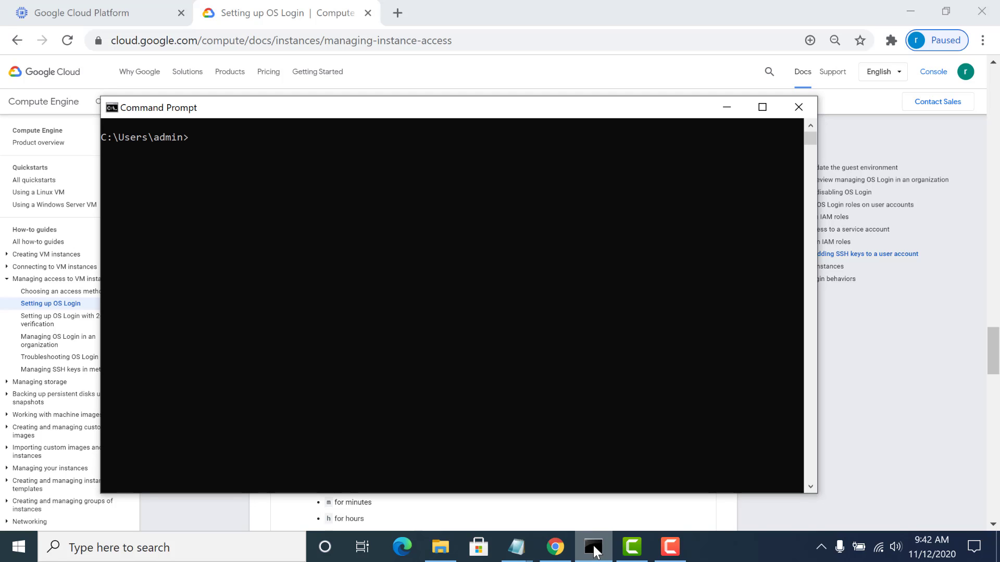
# - Run gcloud compute os-login ssh-keys add with --key-file C:\Users\admin\Documents\public.txt and --ttl 30m
pyautogui.write('gcloud compute os-login ssh-keys add')
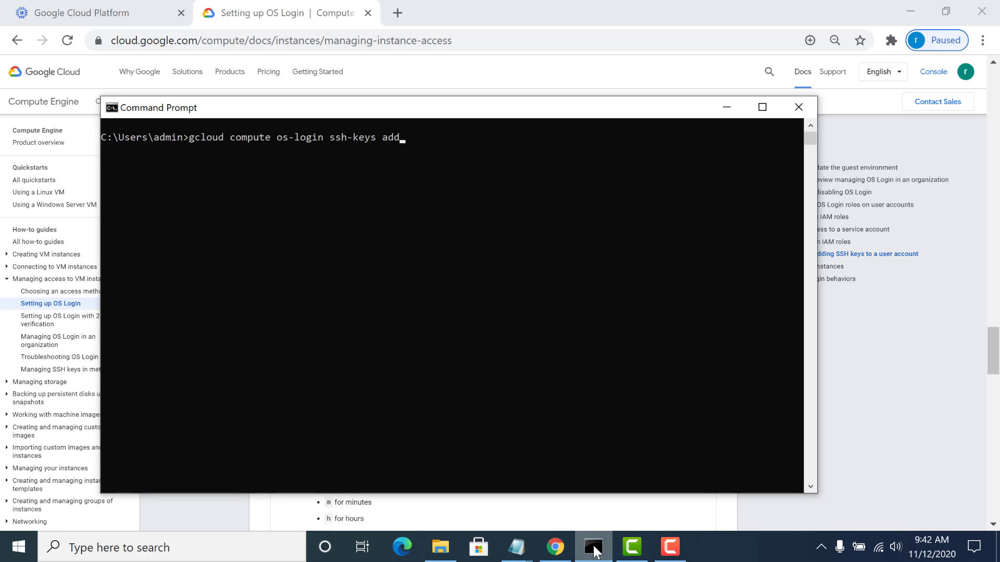
pyautogui.press('BackSpace')
pyautogui.click(439, 547)
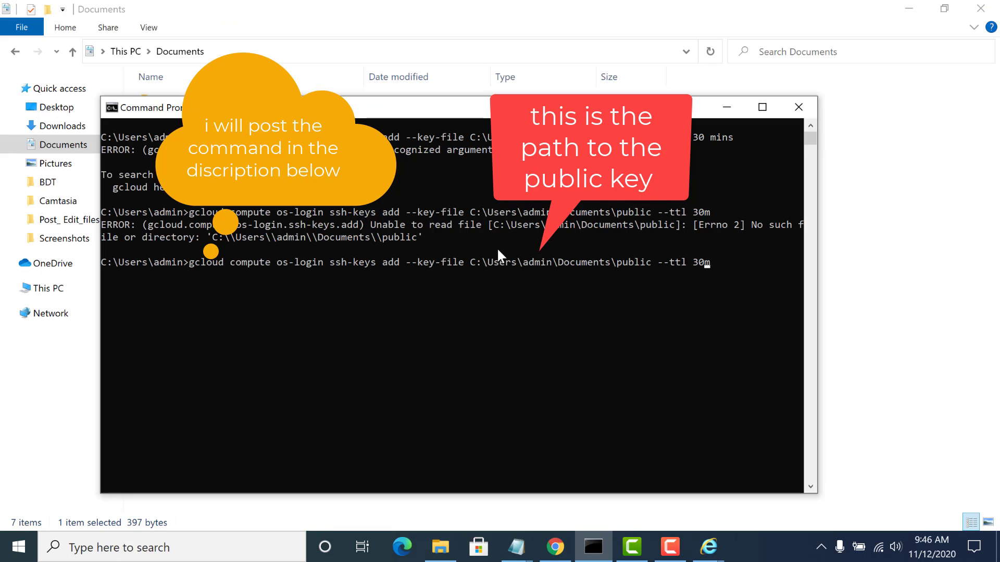
pyautogui.press('Left')
pyautogui.press('Left')
pyautogui.press('Left')
pyautogui.press('Left')
pyautogui.press('Left')
pyautogui.press('Left')
pyautogui.press('Left')
pyautogui.press('Left')
pyautogui.press('Left')
pyautogui.press('Left')
pyautogui.write('.txt')
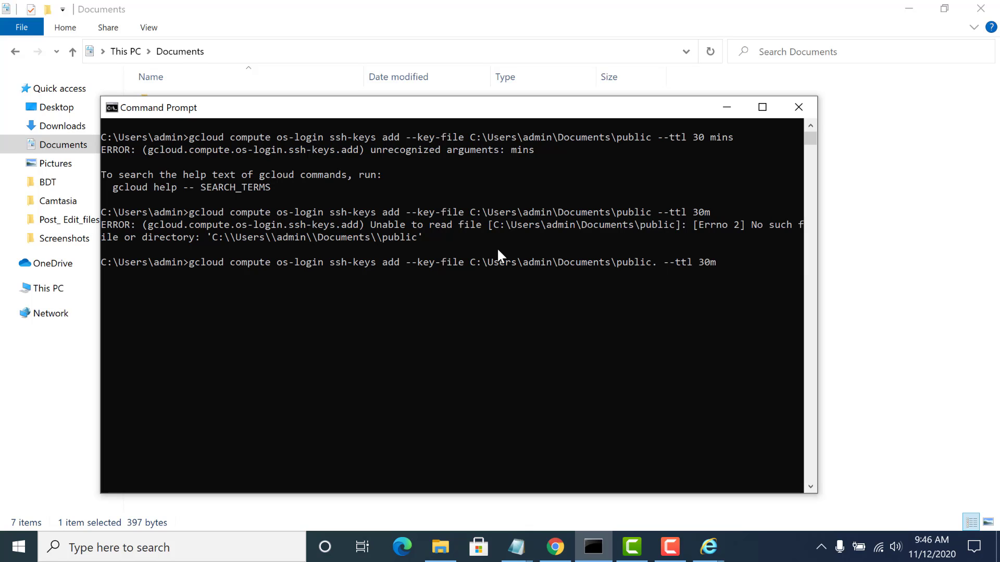
pyautogui.press('Return')
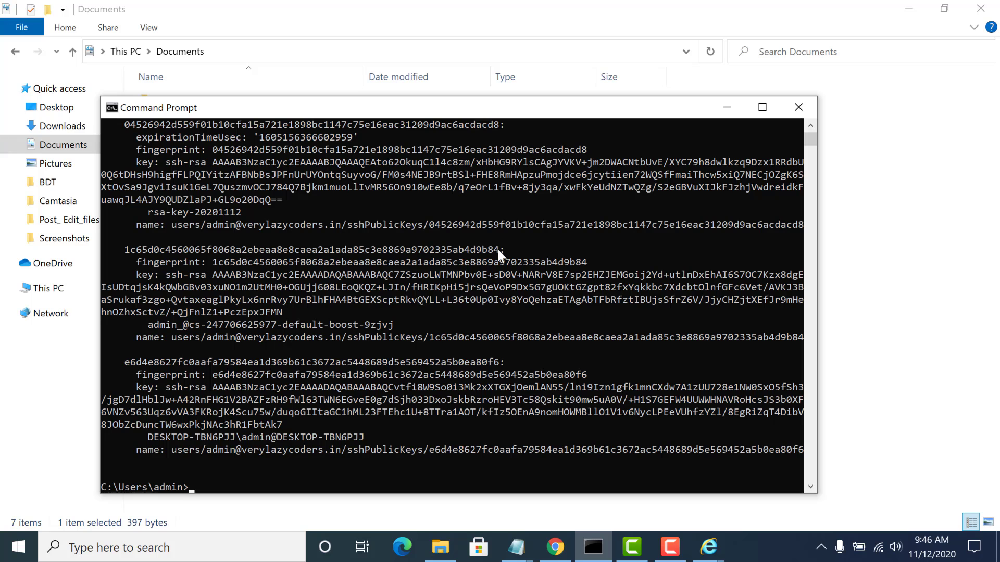
# - Launch PuTTY from the Windows search
pyautogui.click(212, 548)
pyautogui.write('putt')
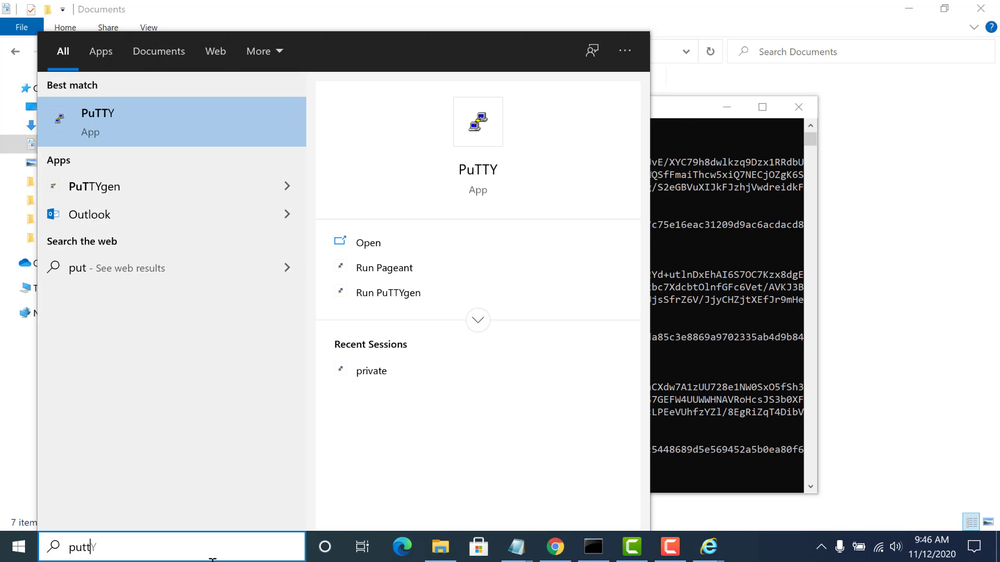
pyautogui.press('Return')
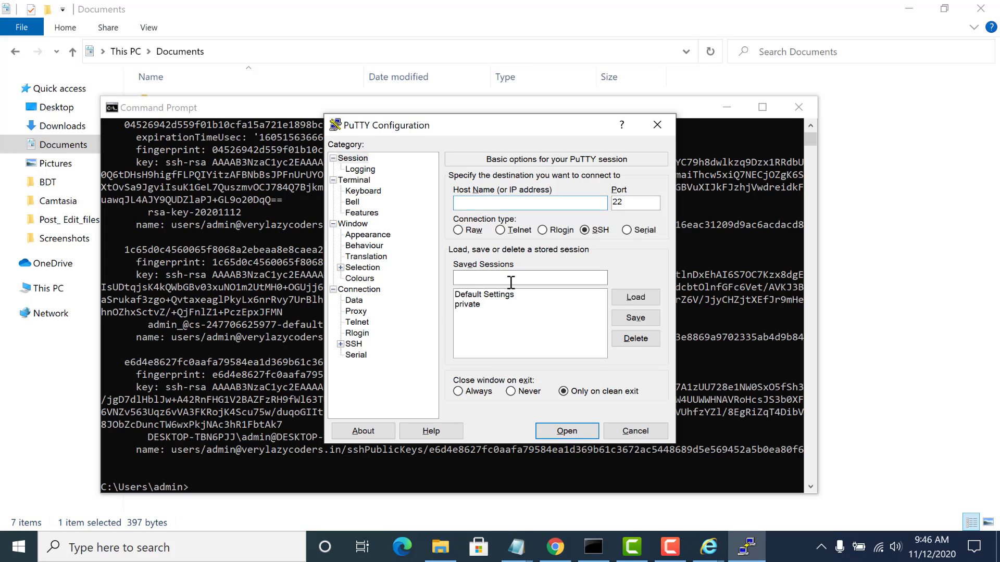
# - Try to copy the username from the posixAccounts output in Command Prompt into PuTTY's host name
pyautogui.click(810, 125)
pyautogui.scroll(3, 812, 123)
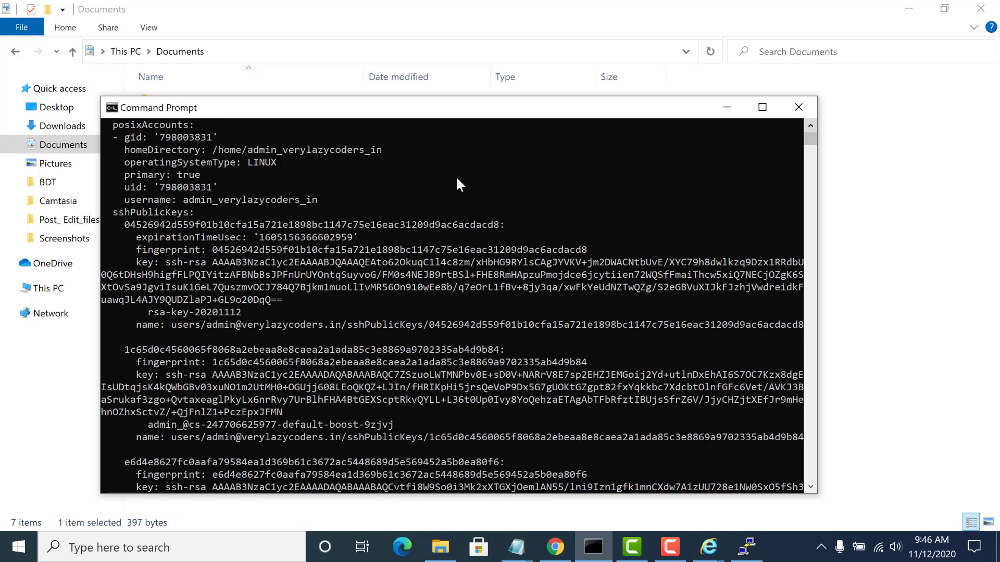
pyautogui.moveTo(181, 198); pyautogui.dragTo(289, 199)
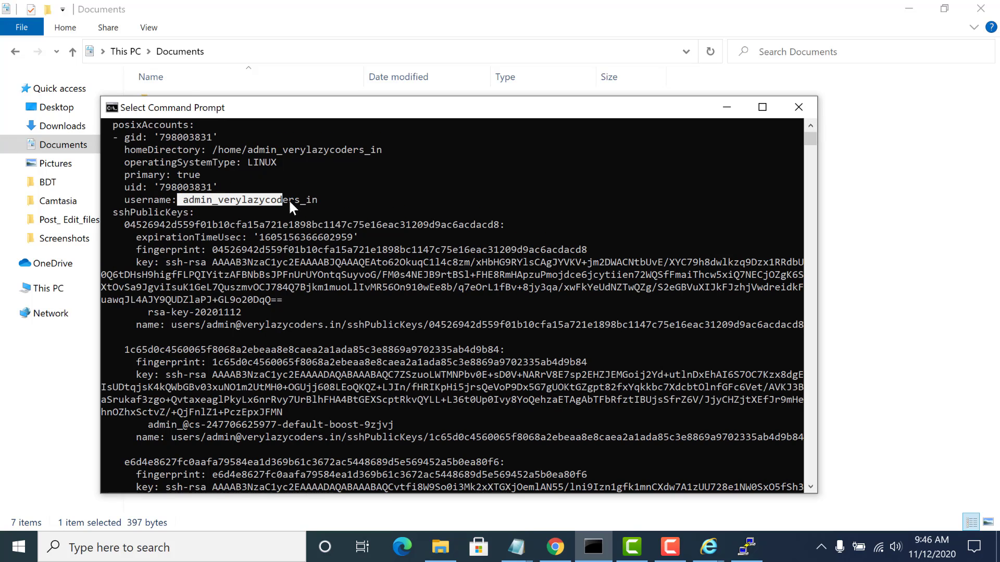
pyautogui.hotkey('alt', 'Tab')
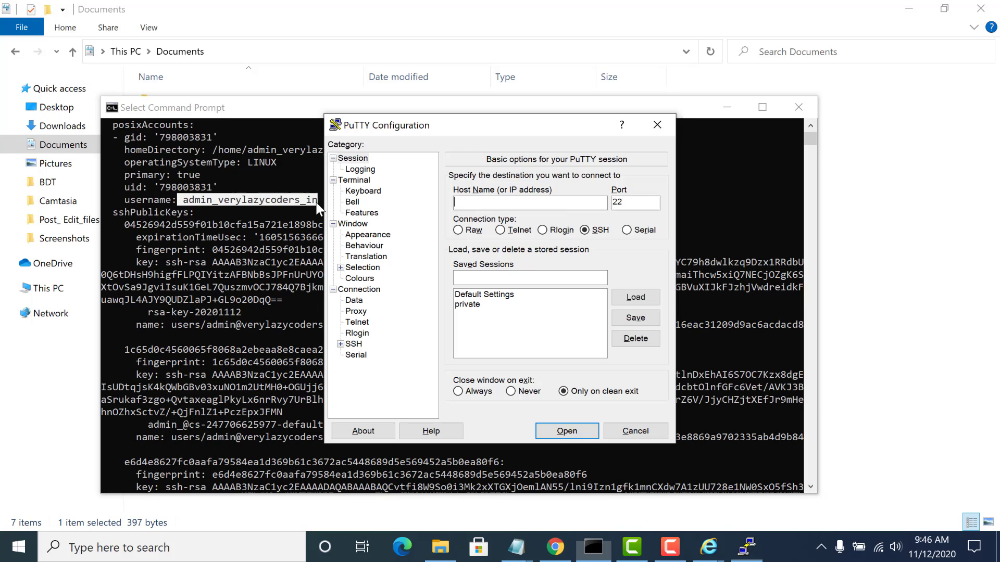
pyautogui.write('C:\\Users\\admin\\Documents')
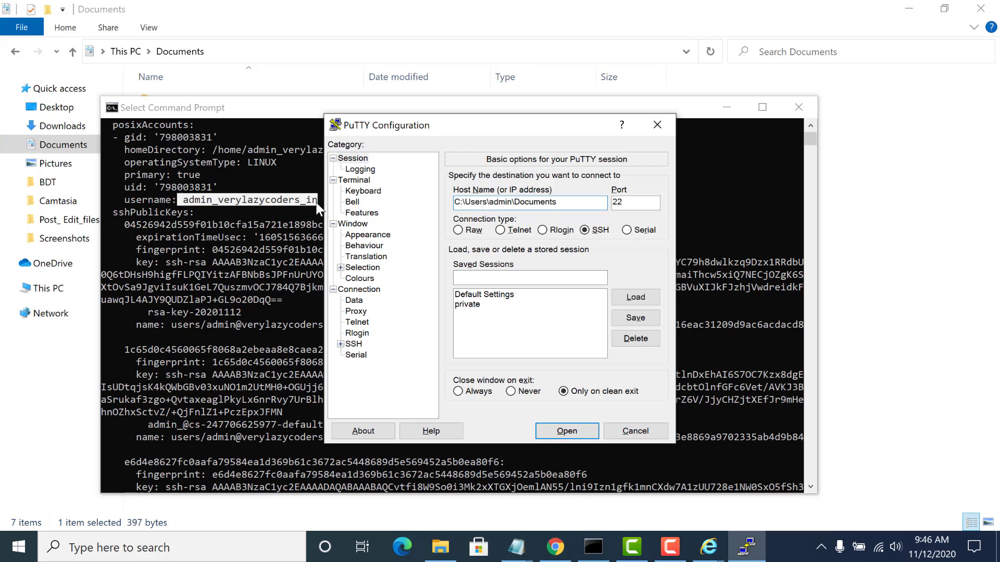
# - Copy the username value under posixAccounts in Command Prompt and replace PuTTY's host name with it
pyautogui.click(316, 202)
pyautogui.click(186, 203)
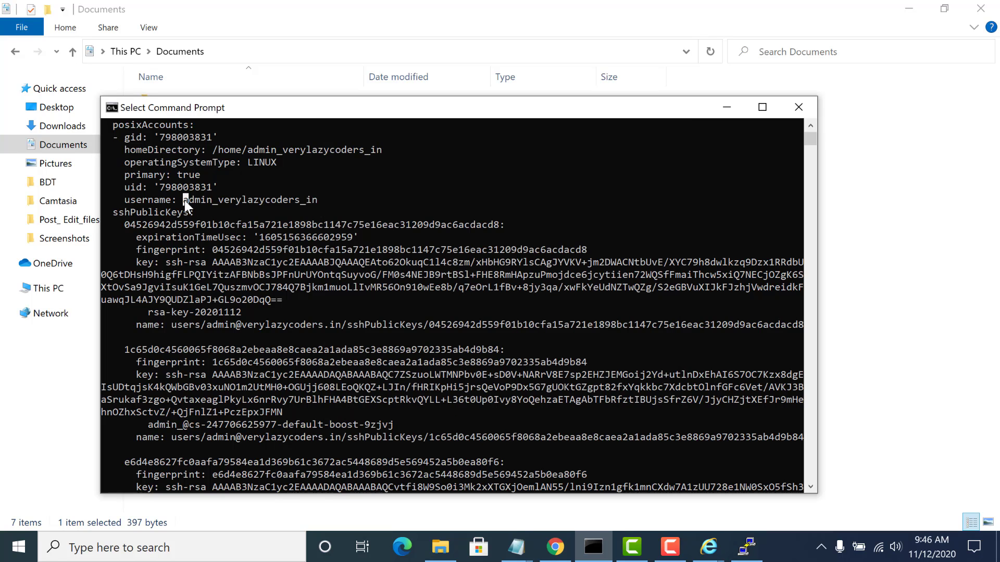
pyautogui.moveTo(306, 204); pyautogui.dragTo(314, 203)
pyautogui.hotkey('ctrl', 'c')
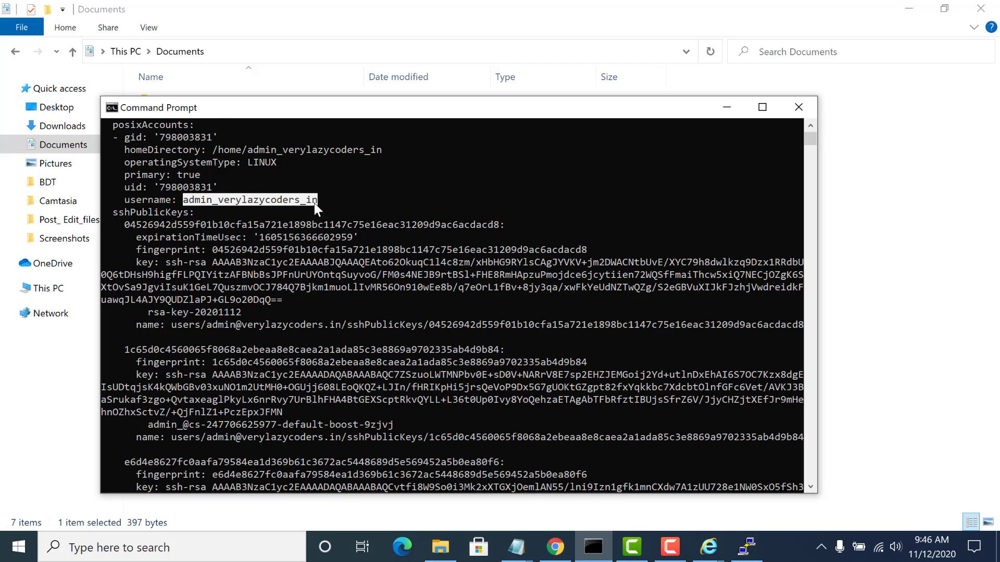
pyautogui.moveTo(183, 199); pyautogui.dragTo(230, 198)
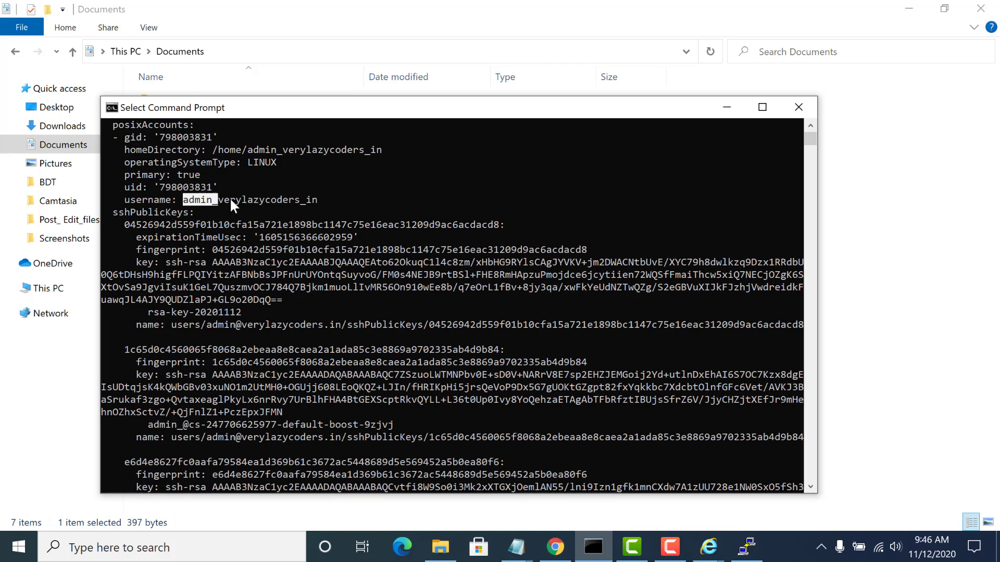
pyautogui.moveTo(312, 202); pyautogui.dragTo(317, 202)
pyautogui.rightClick(344, 108)
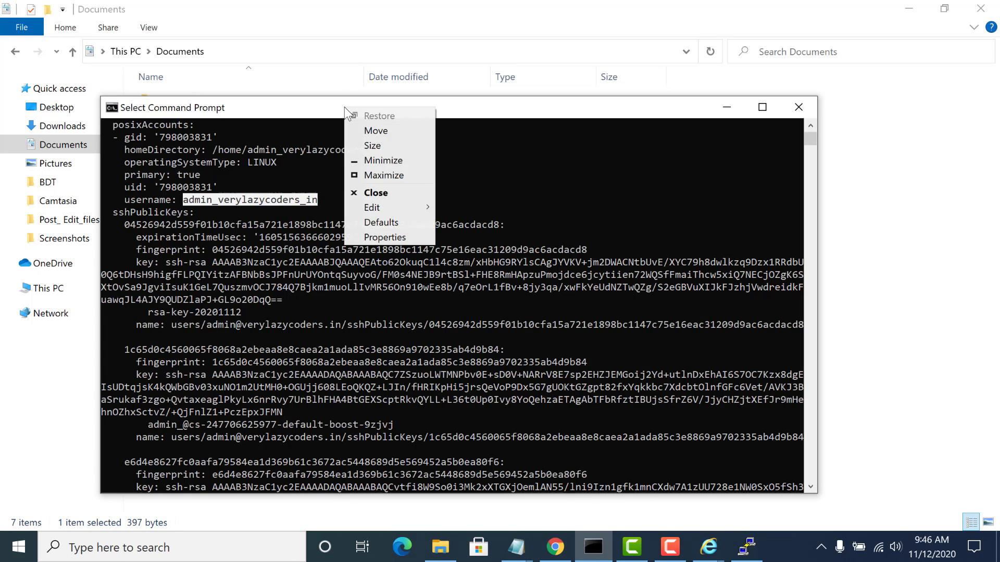
pyautogui.moveTo(364, 207)
pyautogui.click(459, 220)
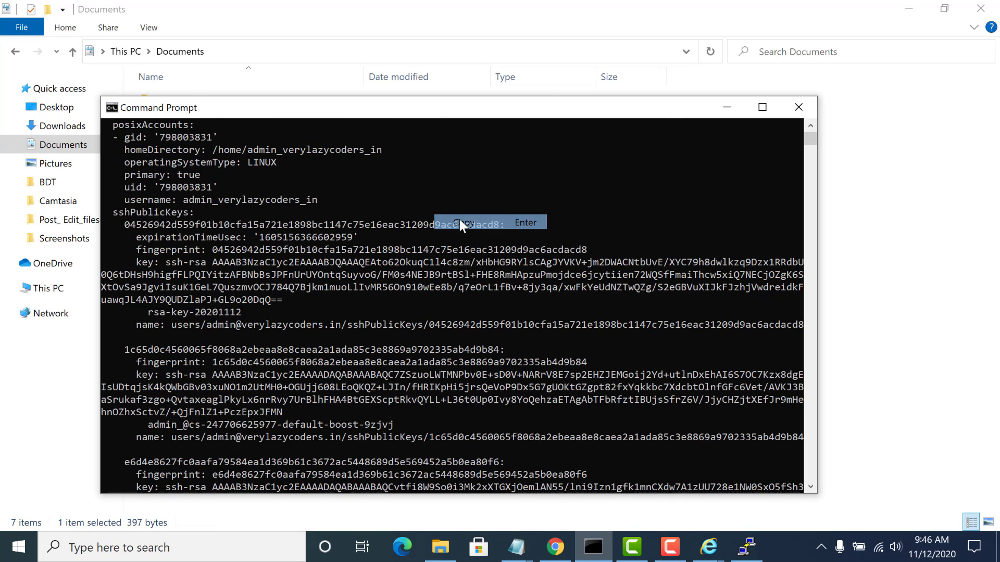
pyautogui.moveTo(559, 202); pyautogui.dragTo(380, 218)
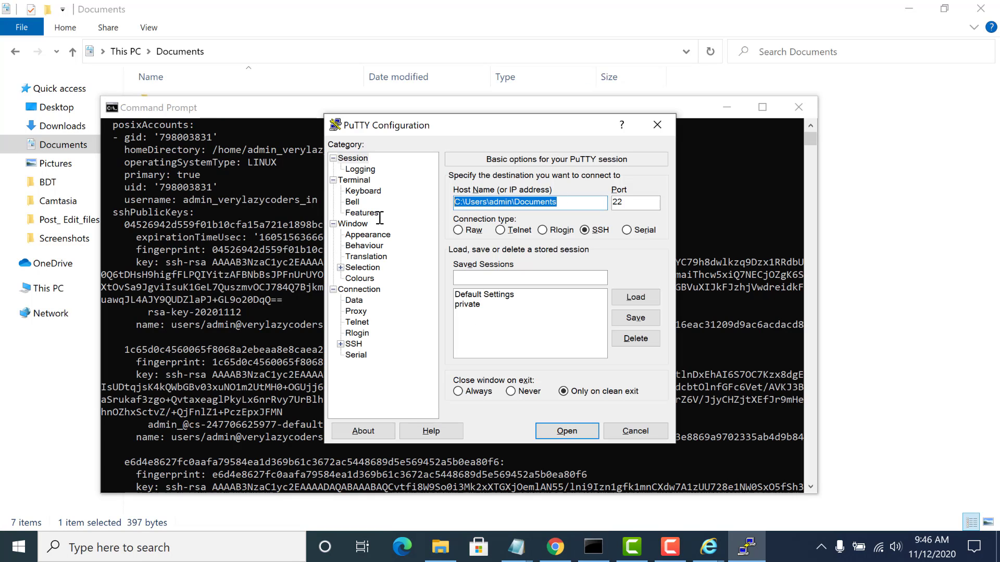
pyautogui.hotkey('ctrl', 'v')
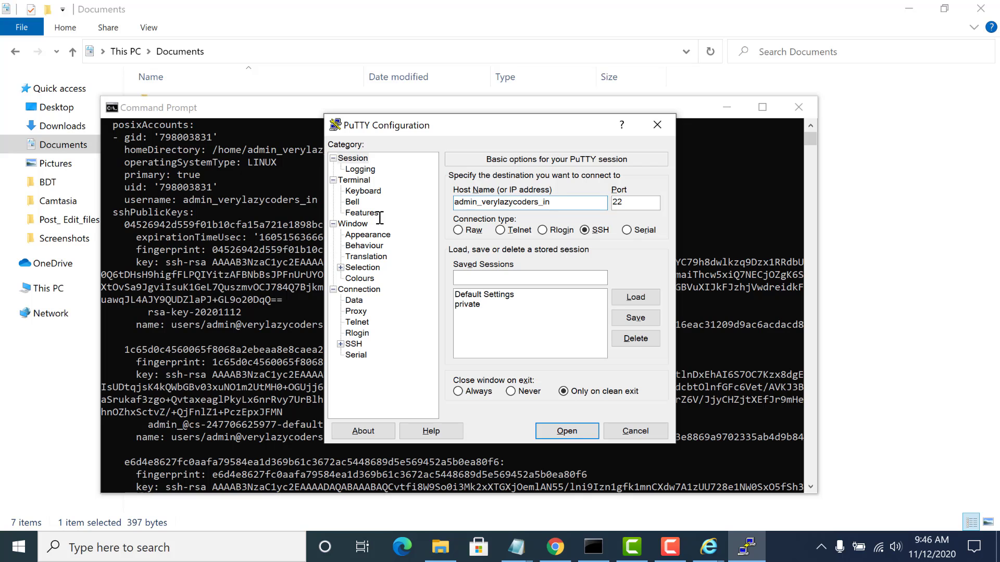
# - Append @ and instance-1's external IP 34.122.255.42, copied from the VM instances list in Chrome, to PuTTY's host name
pyautogui.write('@')
pyautogui.hotkey('alt', 'Tab')
pyautogui.hotkey('alt', 'Tab')
pyautogui.hotkey('alt', 'Tab')
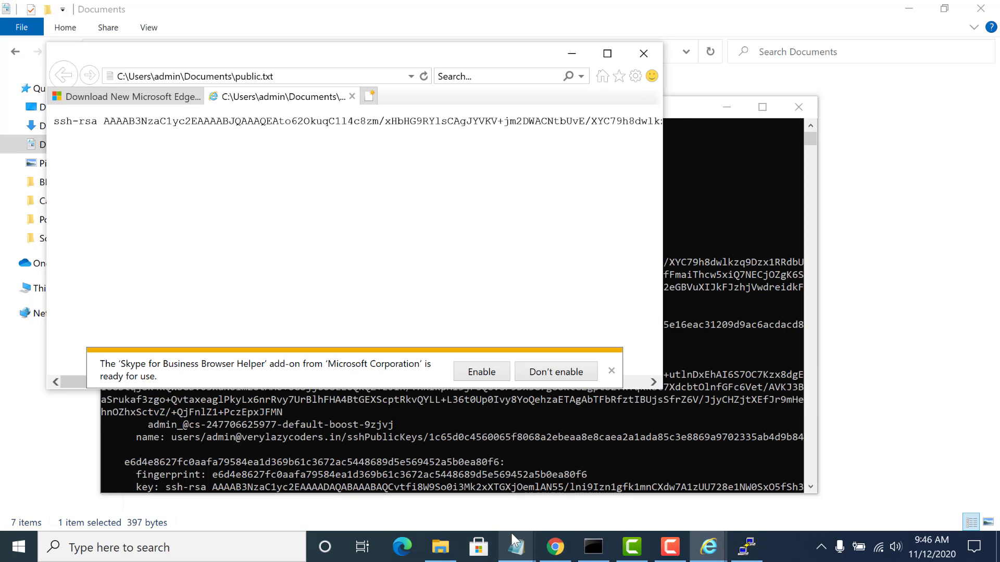
pyautogui.click(555, 546)
pyautogui.click(81, 12)
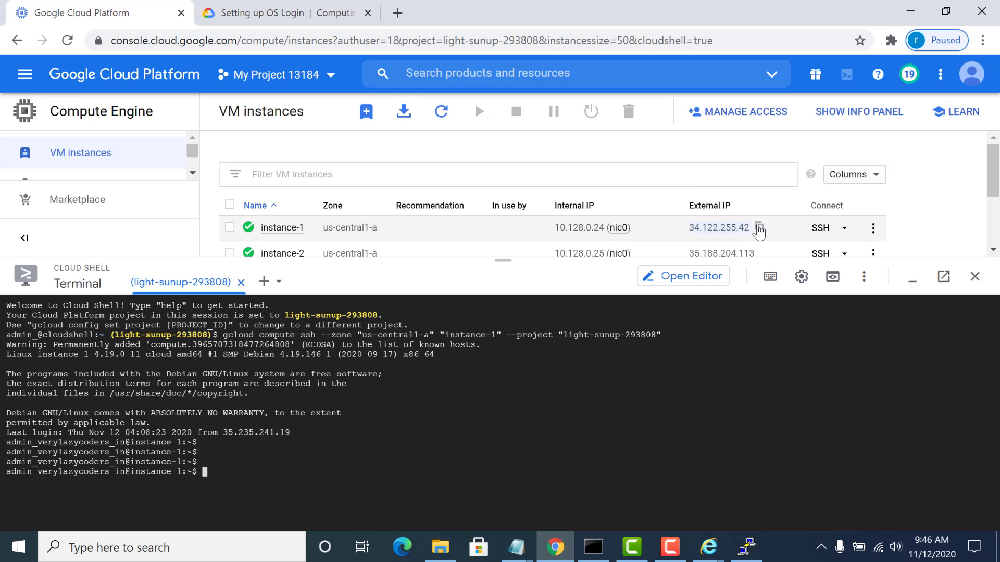
pyautogui.click(756, 228)
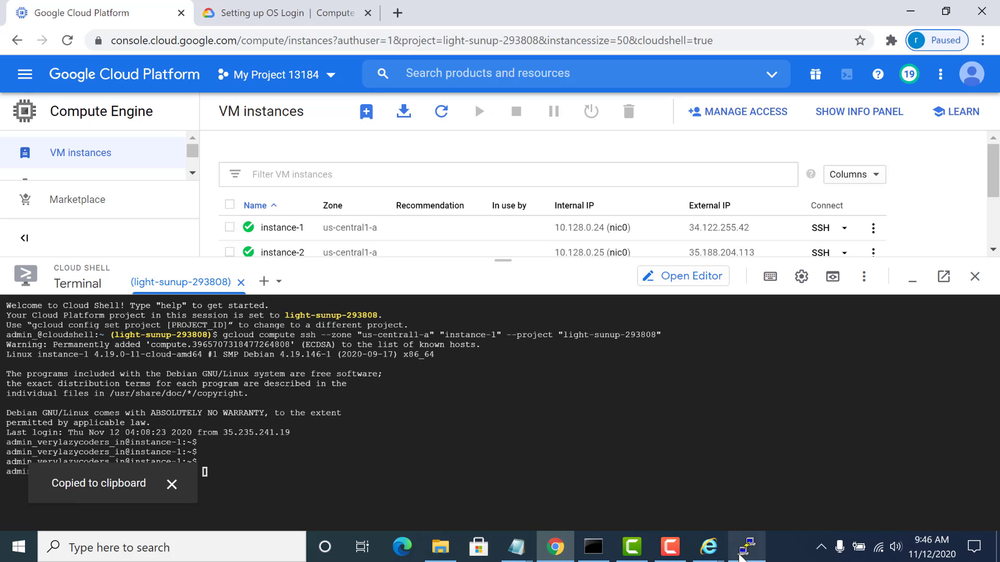
pyautogui.click(747, 547)
pyautogui.hotkey('ctrl', 'v')
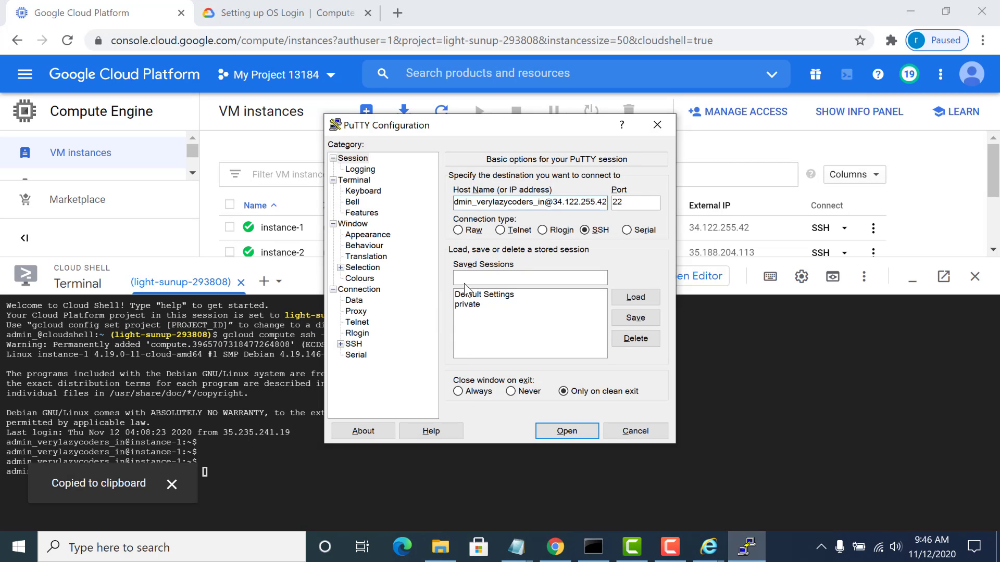
# - Set the private key file for SSH authentication to C:\Users\admin\Documents\private.ppk
pyautogui.click(340, 344)
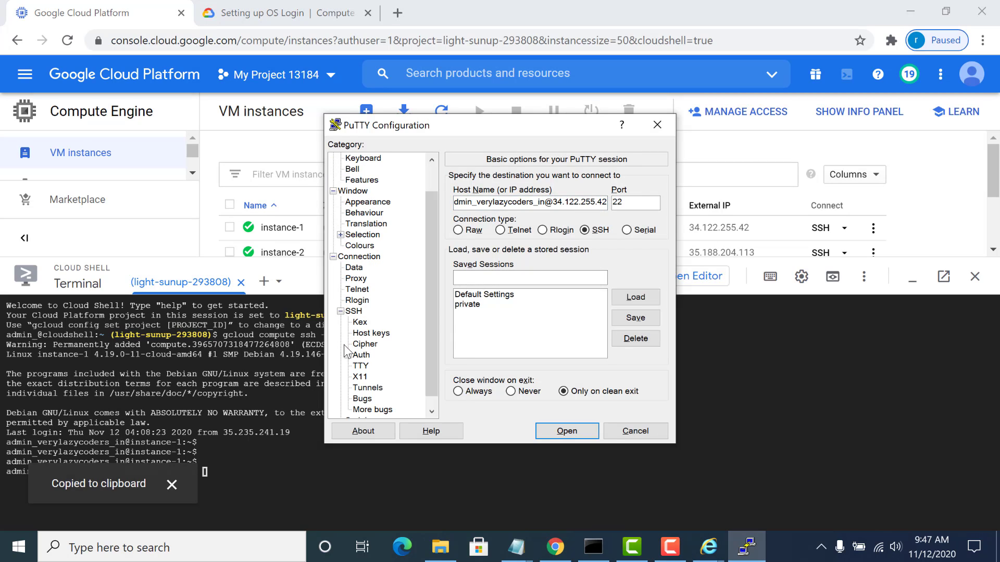
pyautogui.click(359, 354)
pyautogui.click(630, 330)
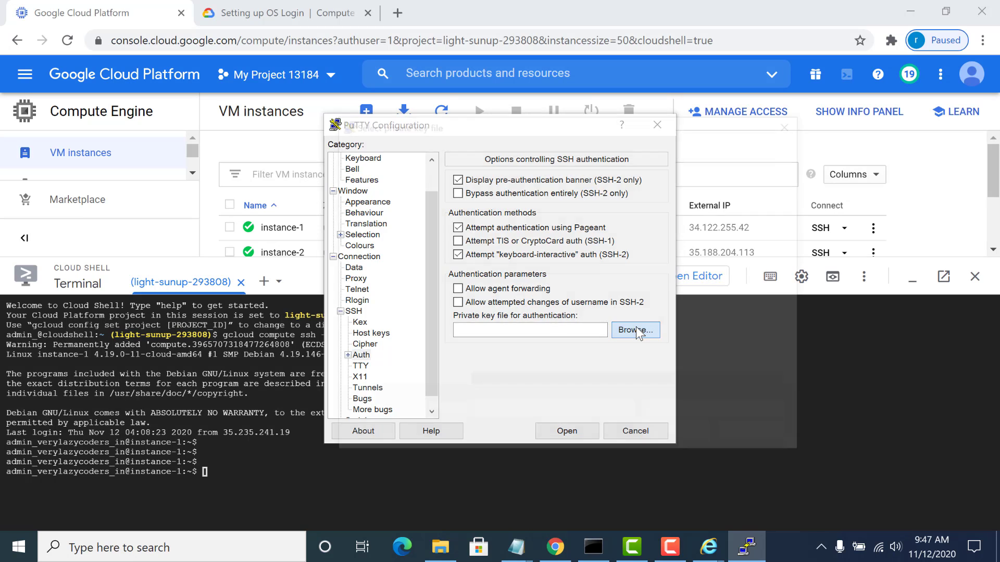
pyautogui.doubleClick(498, 287)
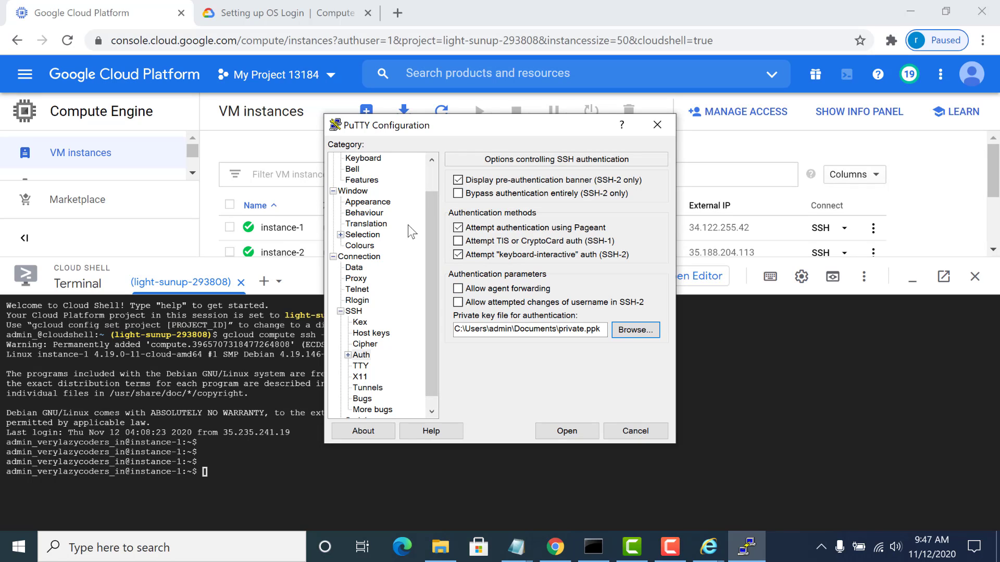
# - Save the PuTTY session settings under the name private1
pyautogui.click(433, 177)
pyautogui.click(363, 159)
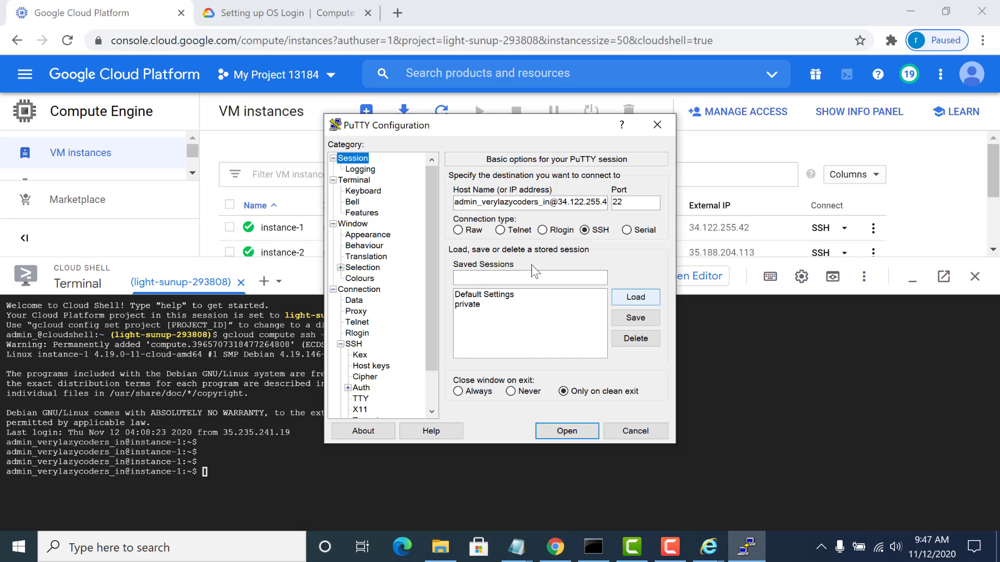
pyautogui.click(526, 277)
pyautogui.write('private1')
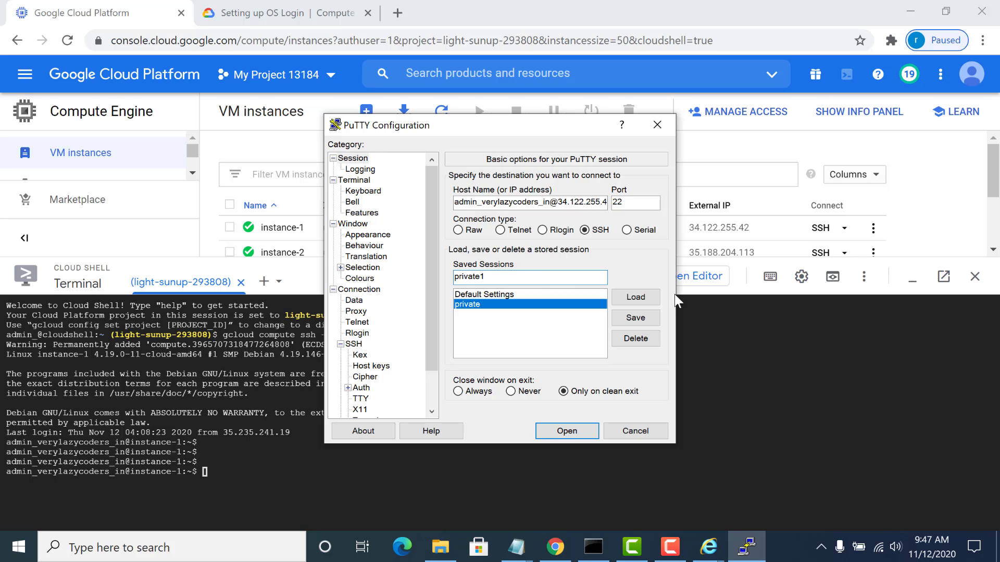
pyautogui.click(634, 319)
# - Open the saved private1 session to log in to instance-1 and enter several blank lines at its shell prompt
pyautogui.doubleClick(507, 316)
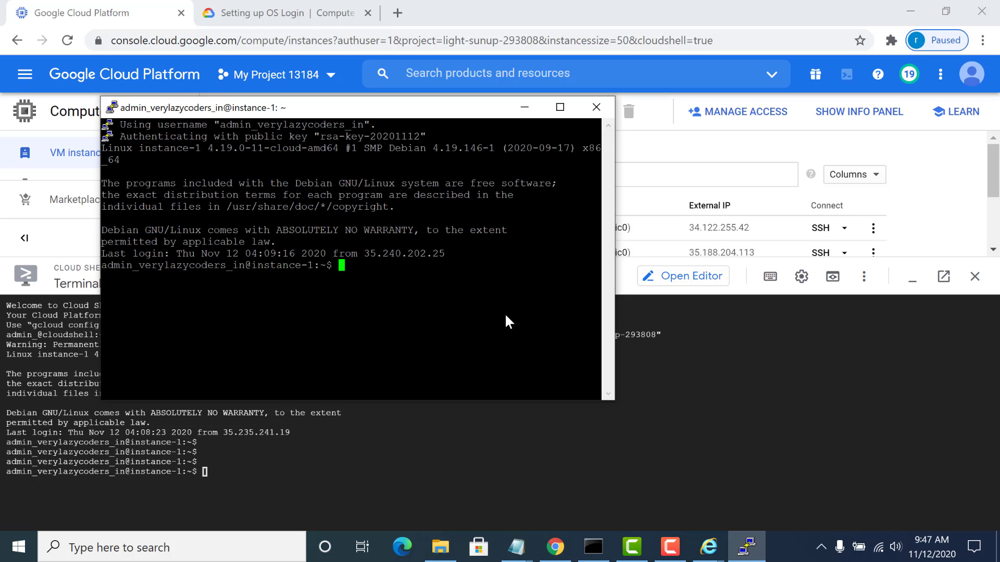
pyautogui.press('Return')
pyautogui.press('Return')
pyautogui.press('Return')
pyautogui.press('Return')
pyautogui.press('Return')
pyautogui.press('Return')
pyautogui.press('Return')
pyautogui.press('Return')
pyautogui.press('Return')
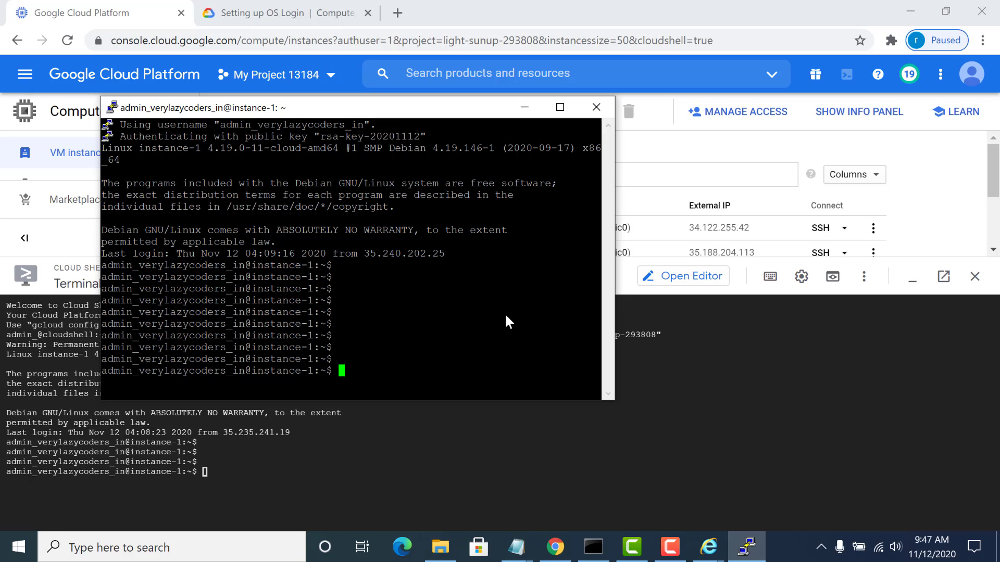
pyautogui.press('Return')
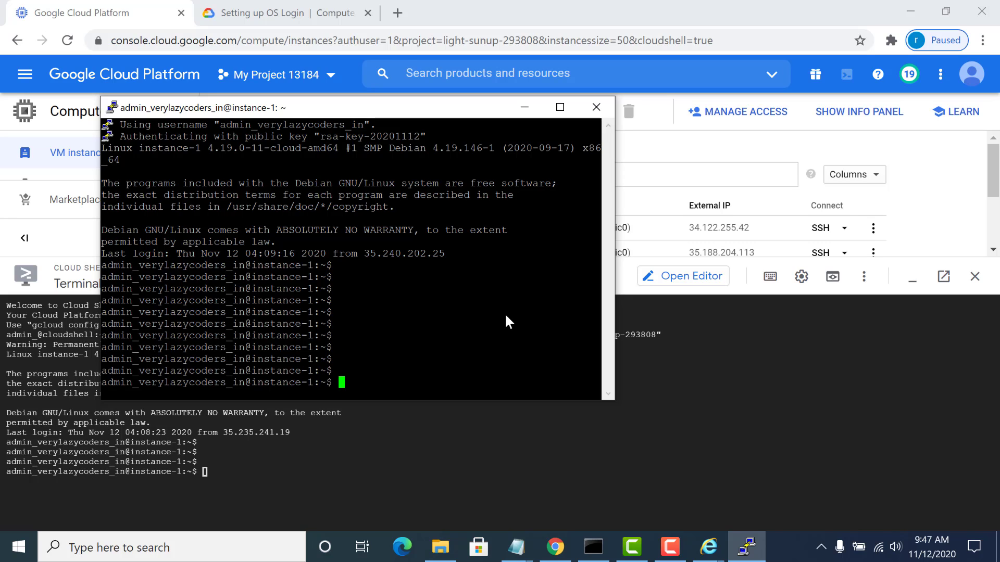